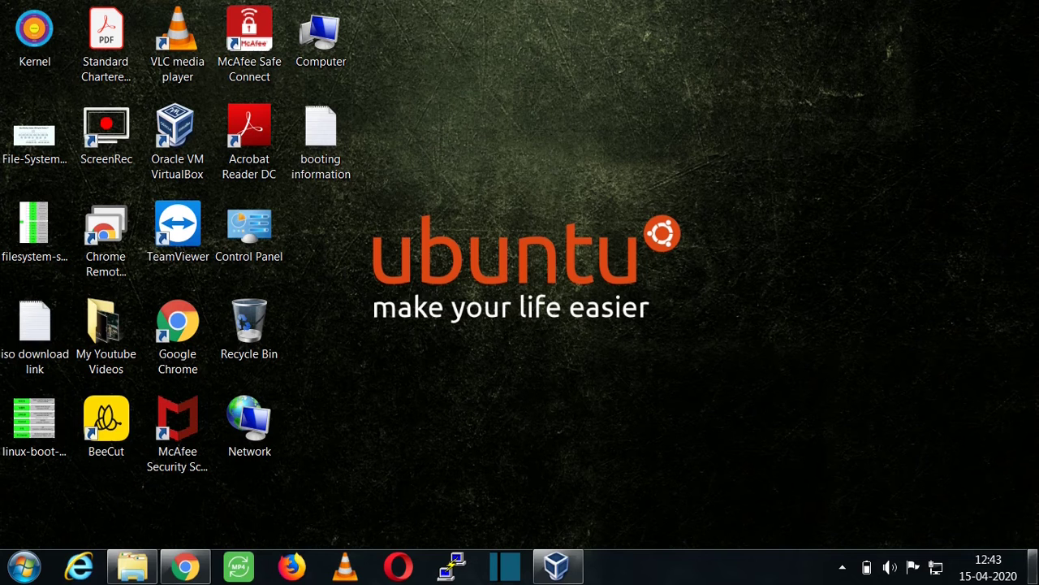
Launch Oracle VM VirtualBox and bring up the Manager welcome screen.
{"action": "left_click", "coordinate": [172, 176]}
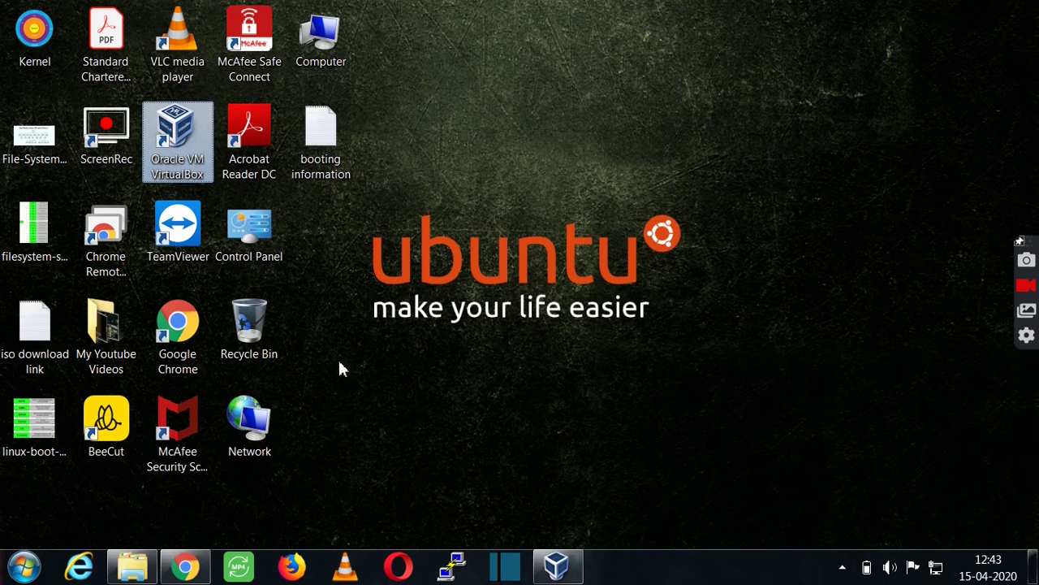
{"action": "left_click", "coordinate": [557, 566]}
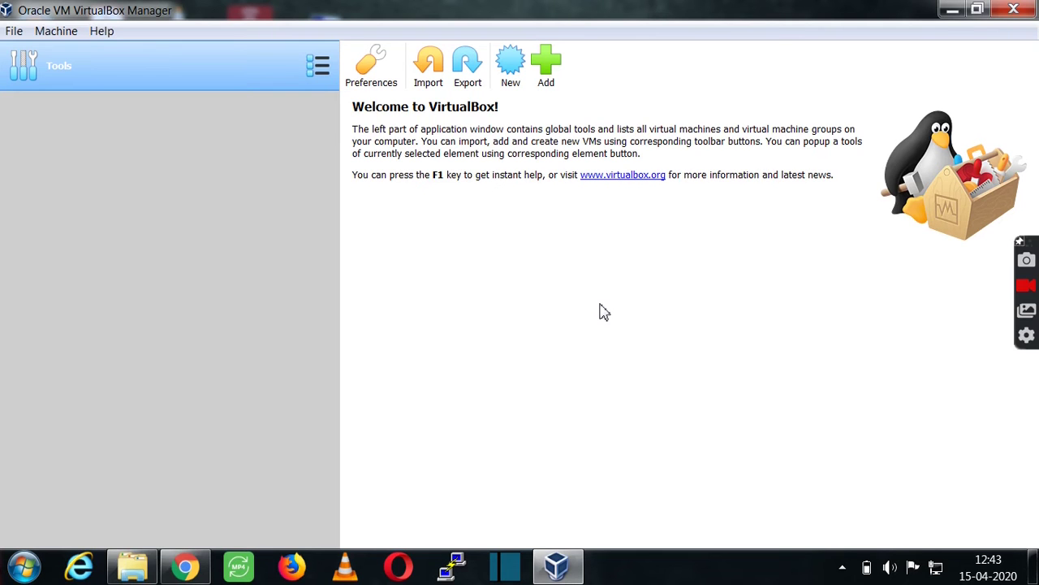
Start a new VM named Centos6 with type Linux, Red Hat (64-bit).
{"action": "left_click", "coordinate": [511, 63]}
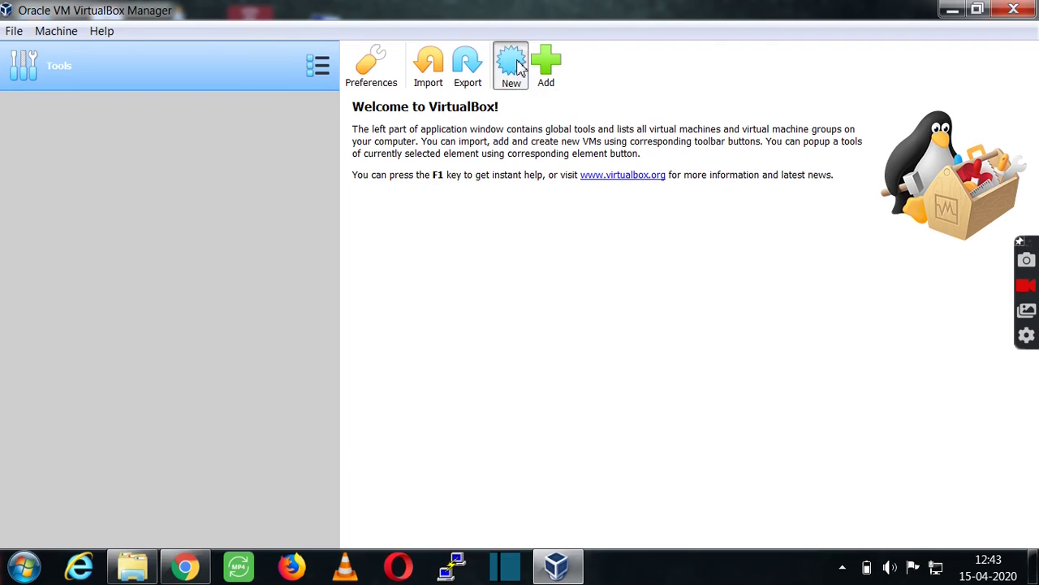
{"action": "left_click", "coordinate": [470, 277]}
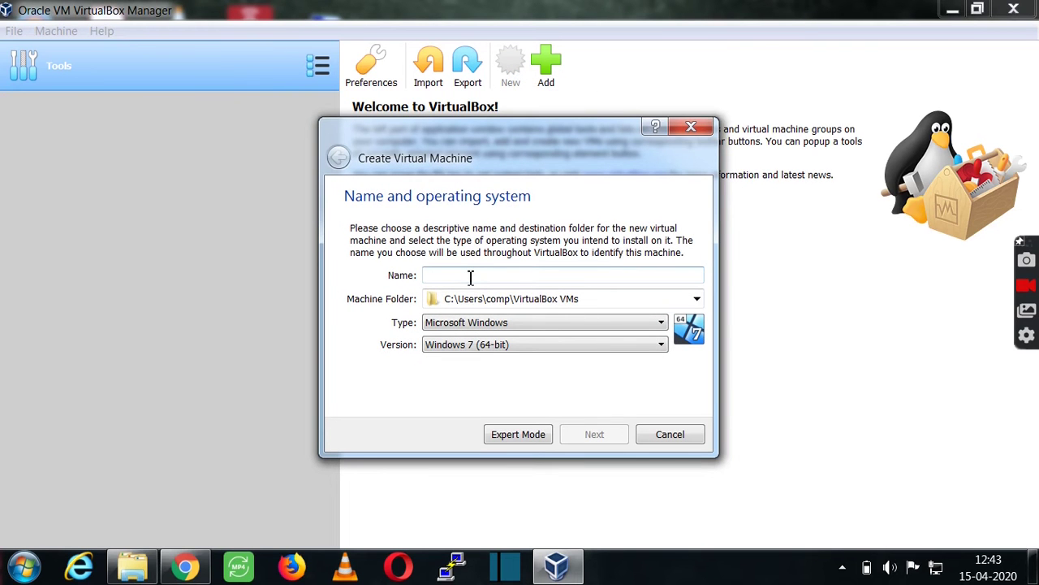
{"action": "type", "text": "Centos"}
{"action": "key", "text": "BackSpace"}
{"action": "type", "text": "s6"}
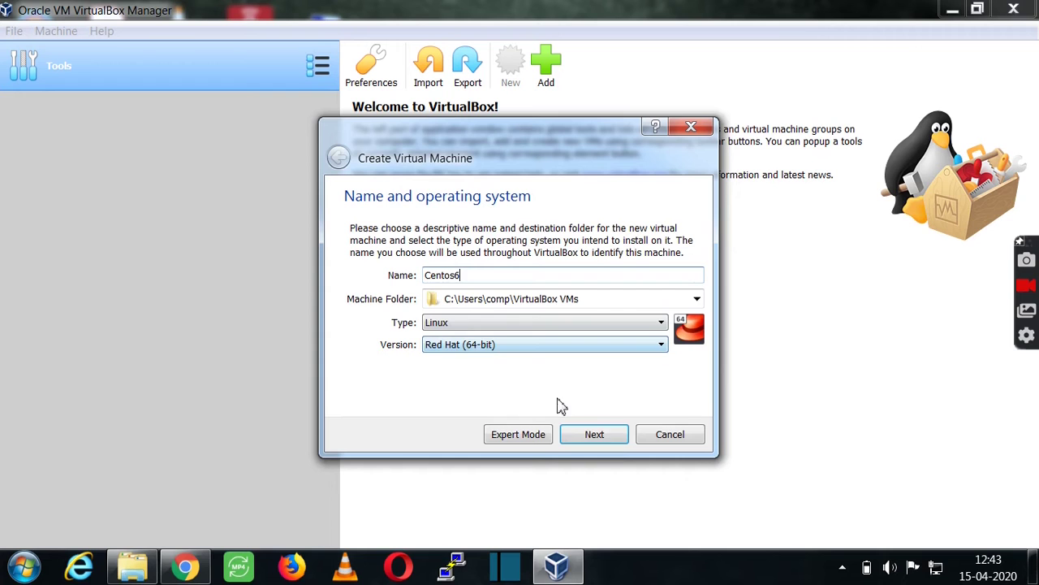
{"action": "left_click", "coordinate": [613, 445]}
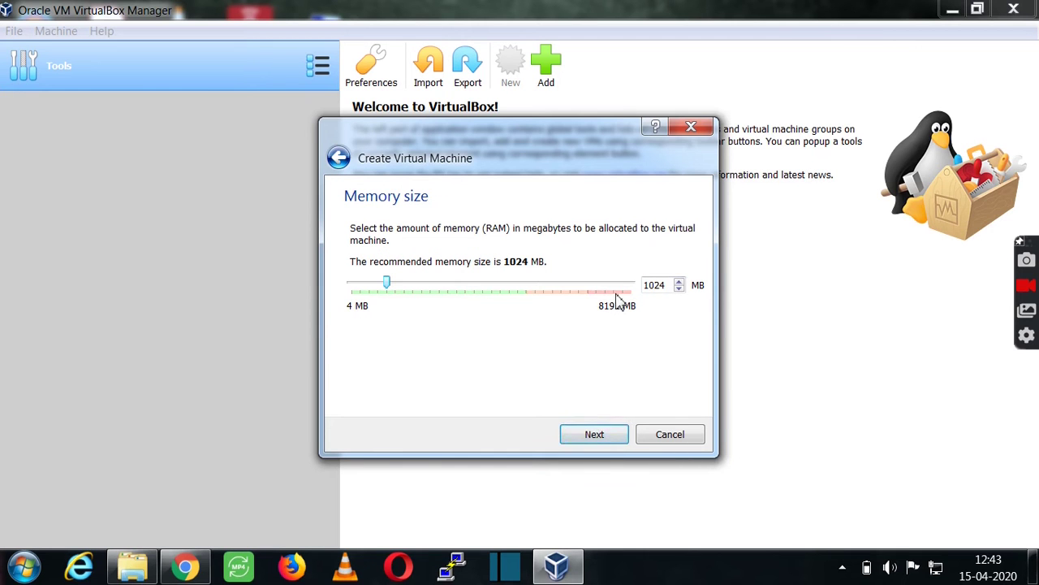
Keep 1024 MB memory and create a dynamically allocated 10 GB VDI disk.
{"action": "left_click", "coordinate": [591, 436]}
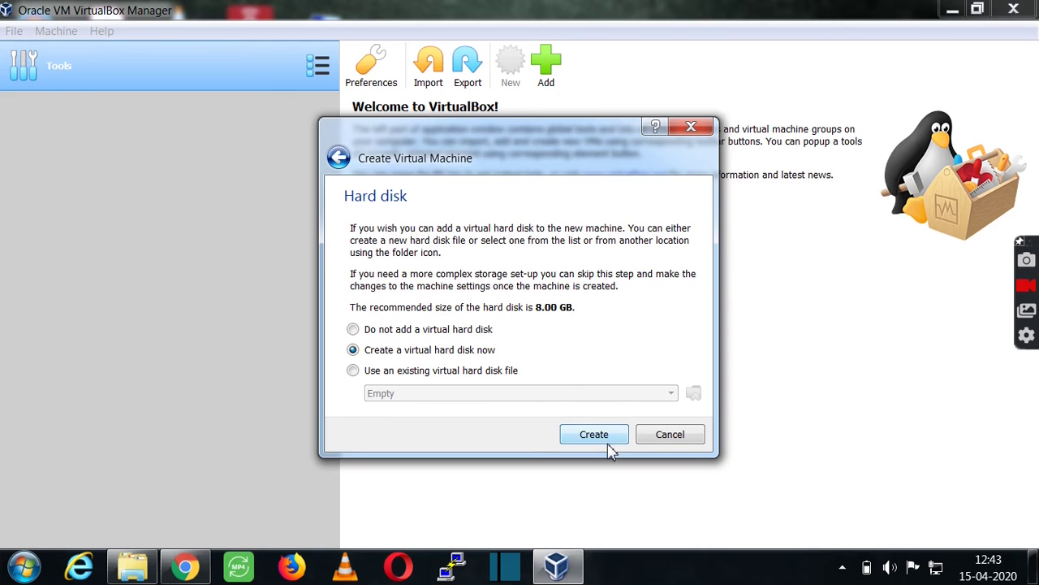
{"action": "left_click", "coordinate": [610, 443]}
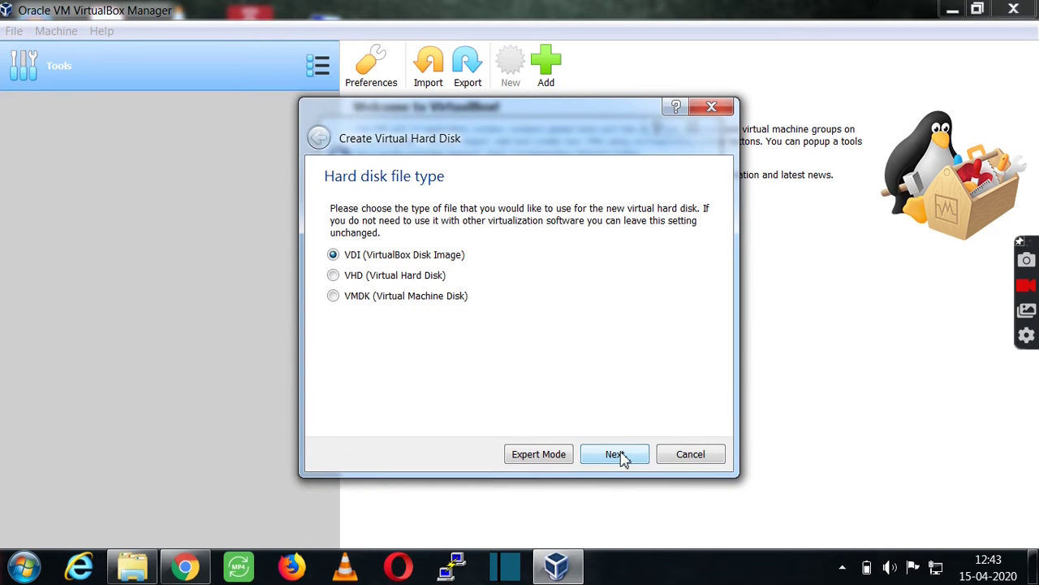
{"action": "left_click", "coordinate": [615, 454]}
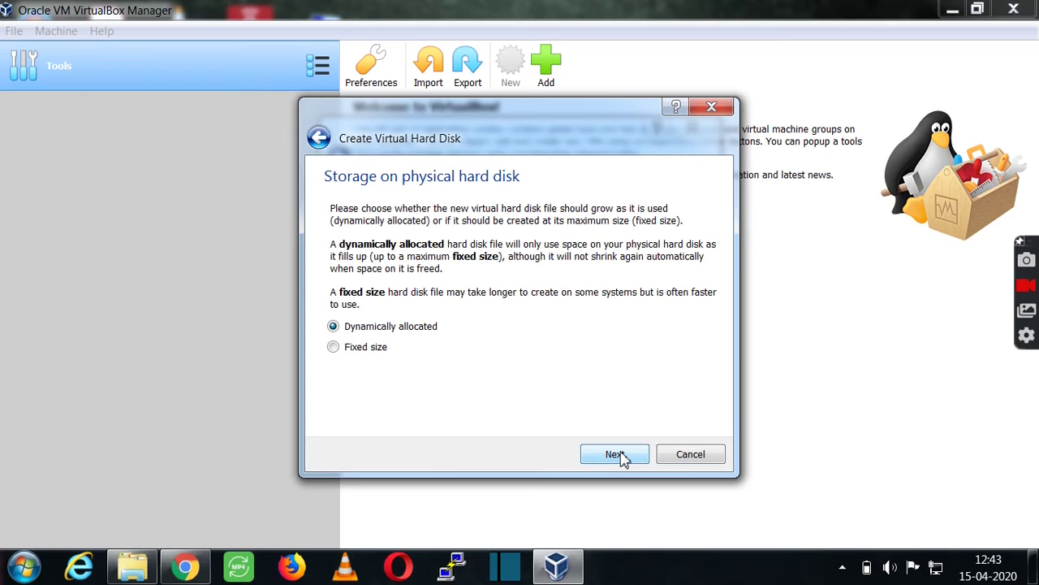
{"action": "left_click", "coordinate": [616, 454]}
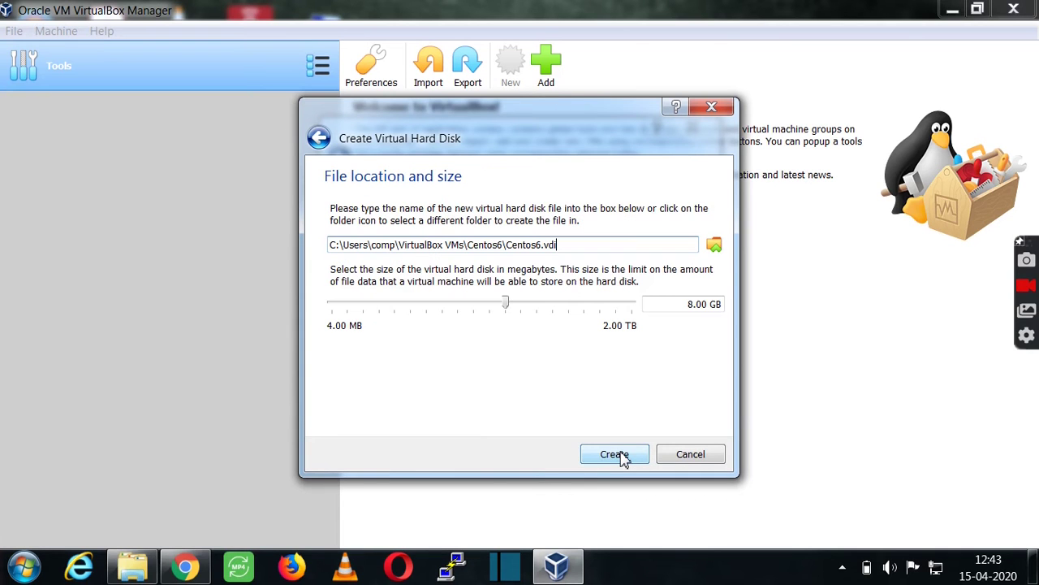
{"action": "left_click", "coordinate": [691, 304]}
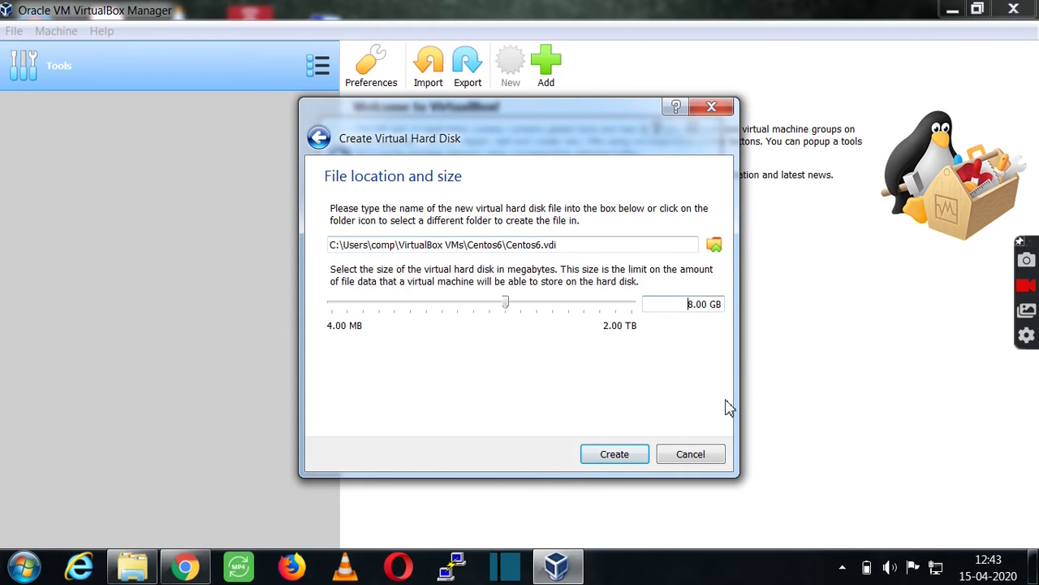
{"action": "key", "text": "Delete"}
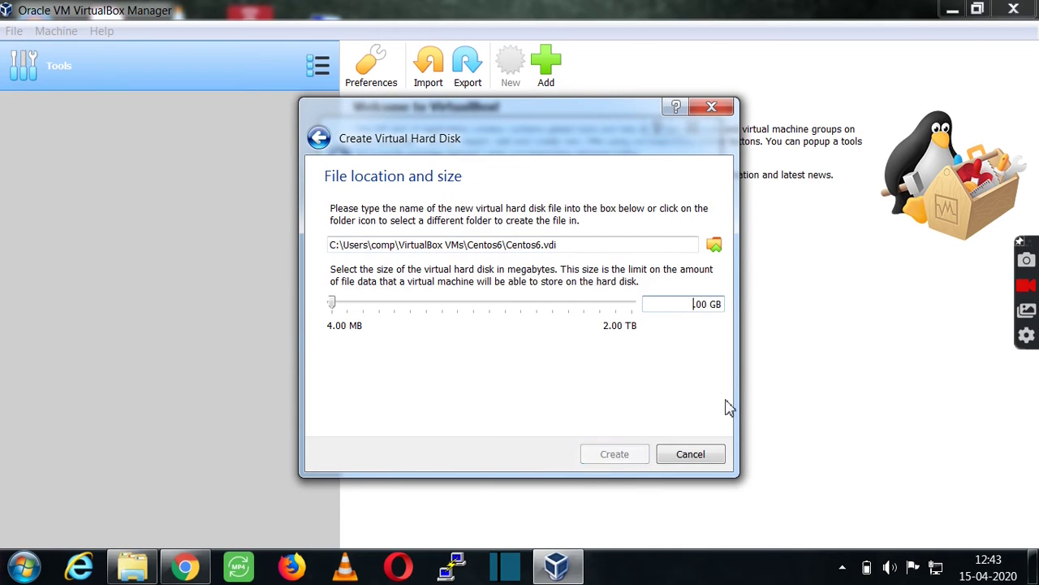
{"action": "type", "text": "10."}
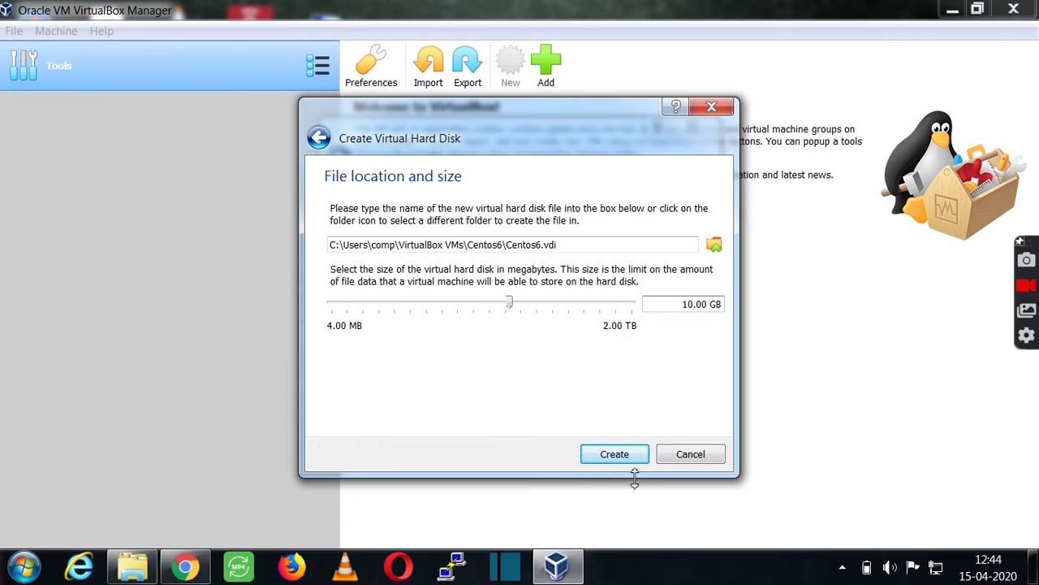
{"action": "left_click", "coordinate": [616, 456]}
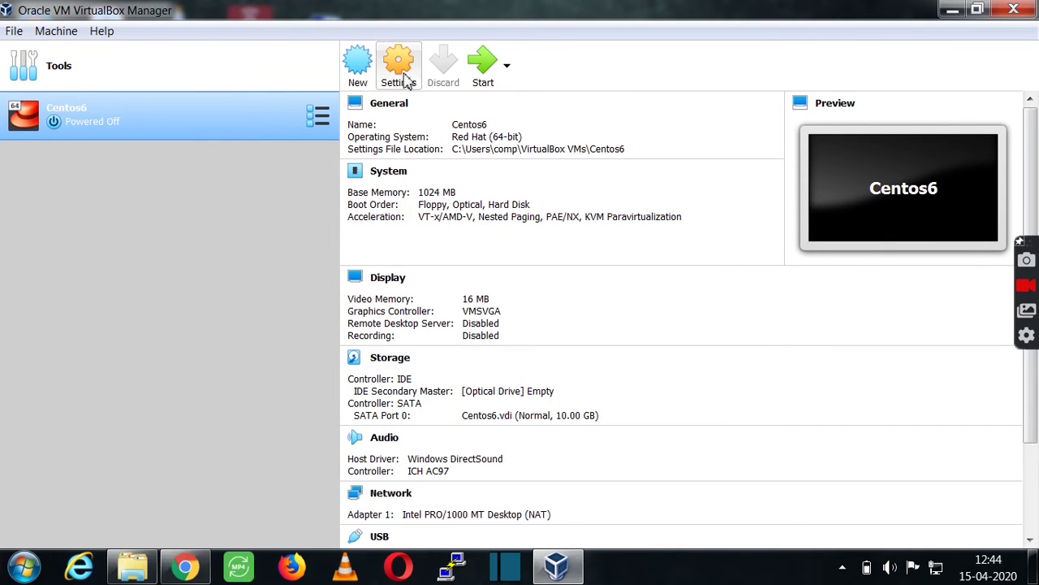
Set the Centos6 VM's System pointing device to USB Tablet and save.
{"action": "left_click", "coordinate": [399, 74]}
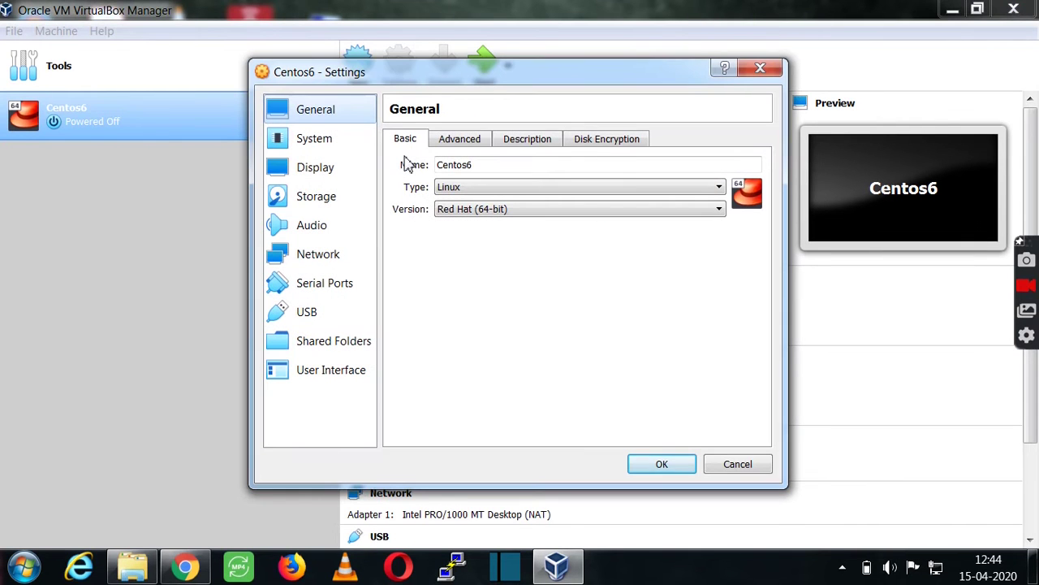
{"action": "left_click", "coordinate": [353, 144]}
{"action": "left_click", "coordinate": [561, 301]}
{"action": "left_click", "coordinate": [524, 330]}
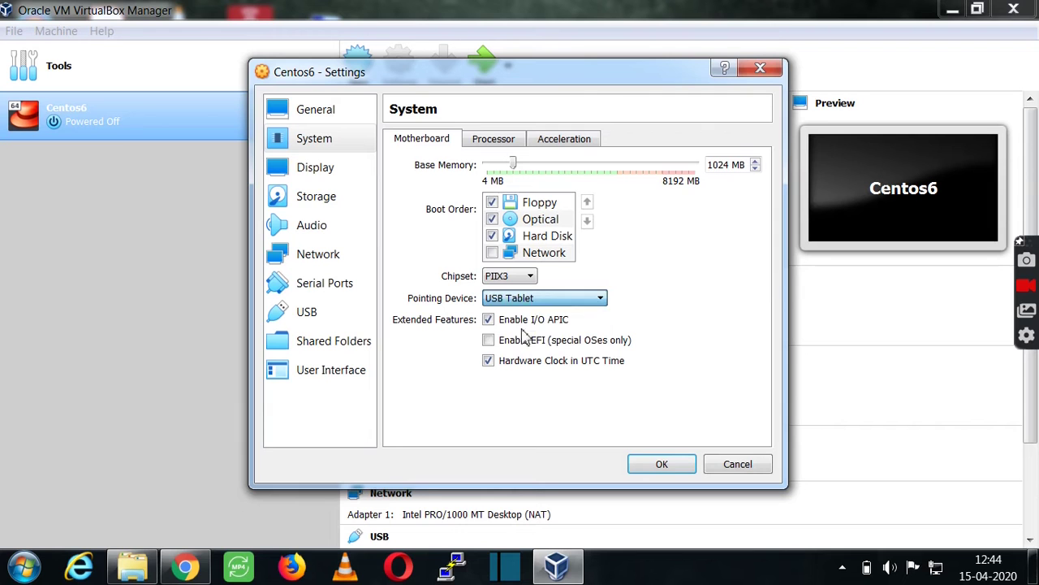
{"action": "left_click", "coordinate": [657, 465]}
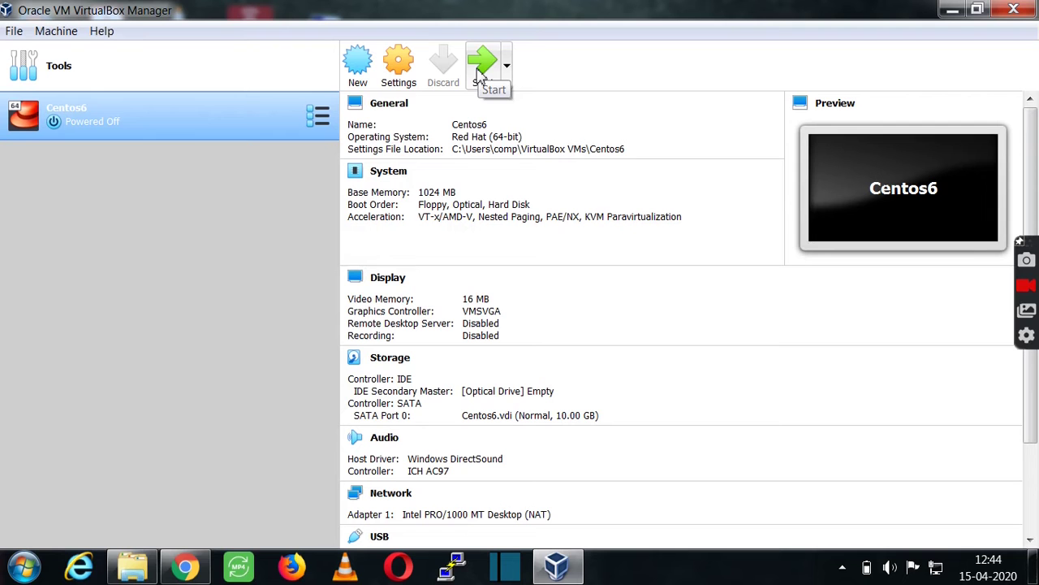
Start Centos6 with CentOS-6.10-x86_64-bin-DVD1.iso selected as the start-up disk.
{"action": "left_click", "coordinate": [479, 75]}
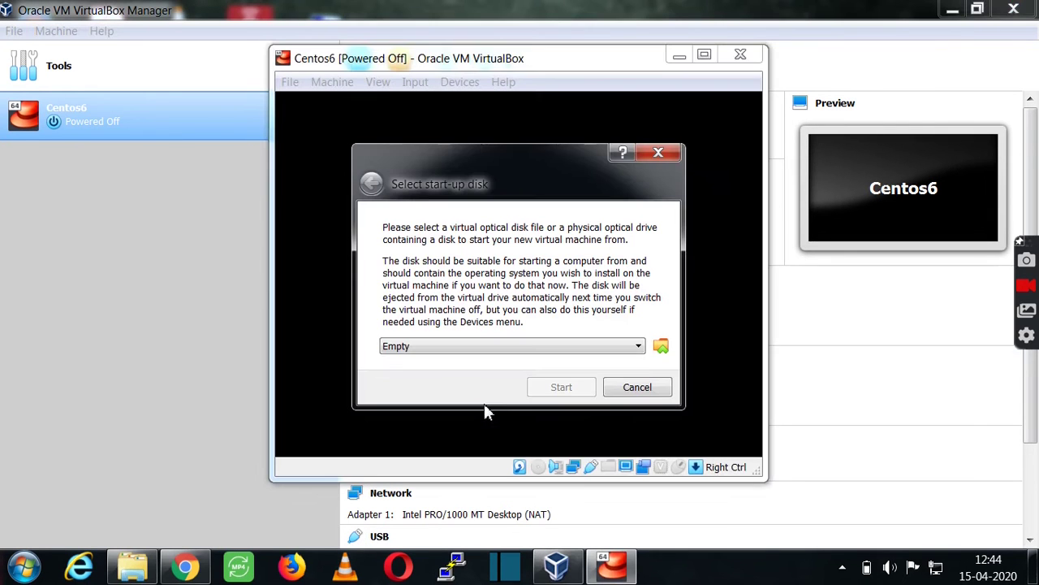
{"action": "left_click", "coordinate": [661, 348]}
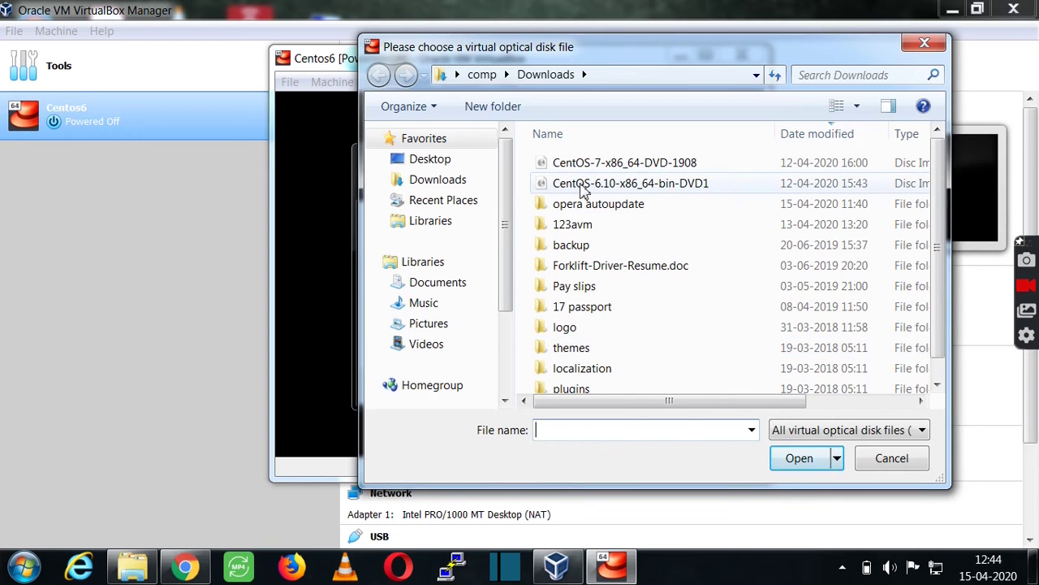
{"action": "left_click", "coordinate": [541, 183]}
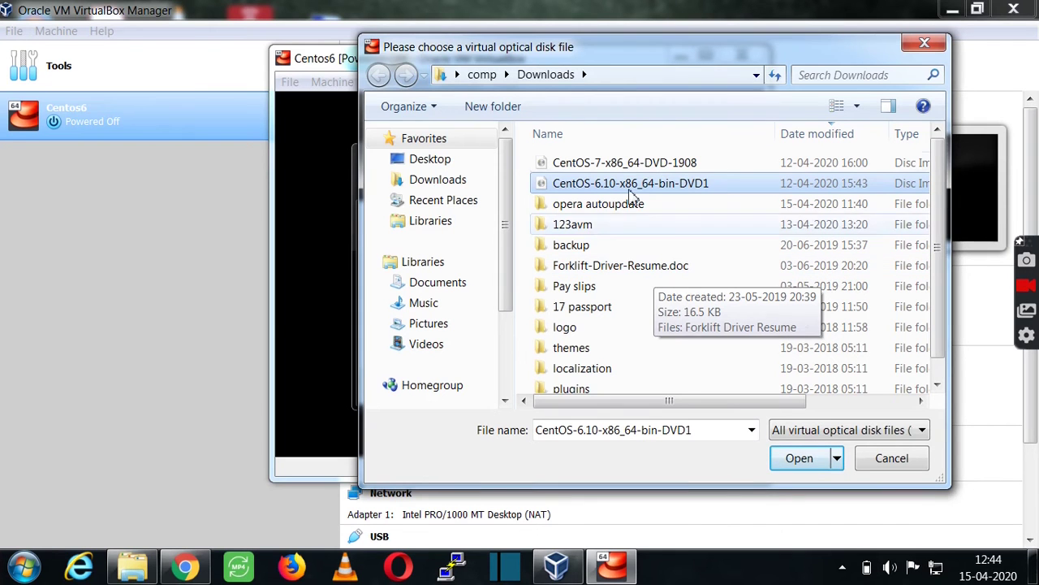
{"action": "left_click", "coordinate": [799, 459]}
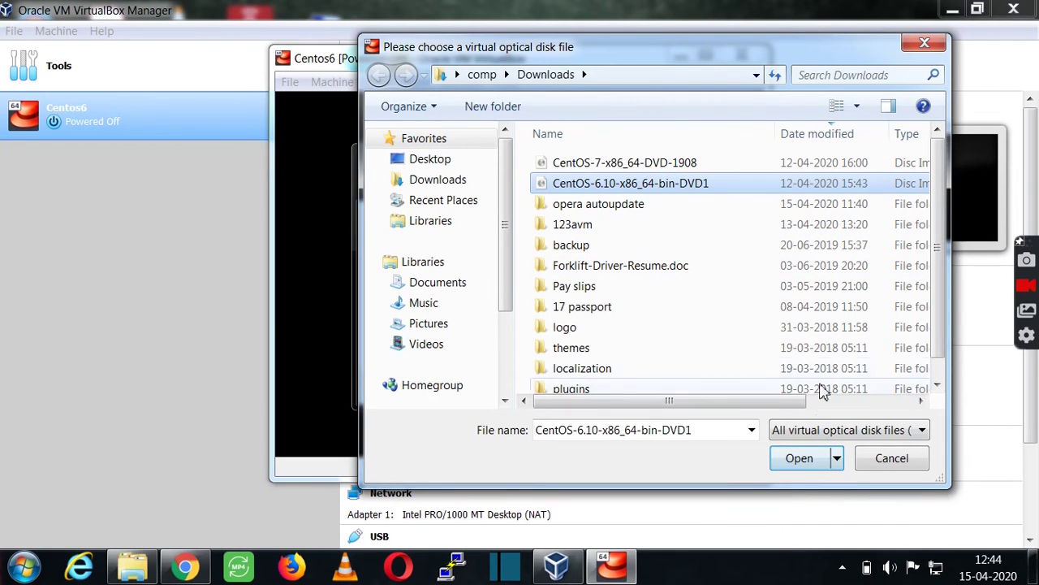
{"action": "left_click_drag", "start_coordinate": [792, 401], "coordinate": [911, 430]}
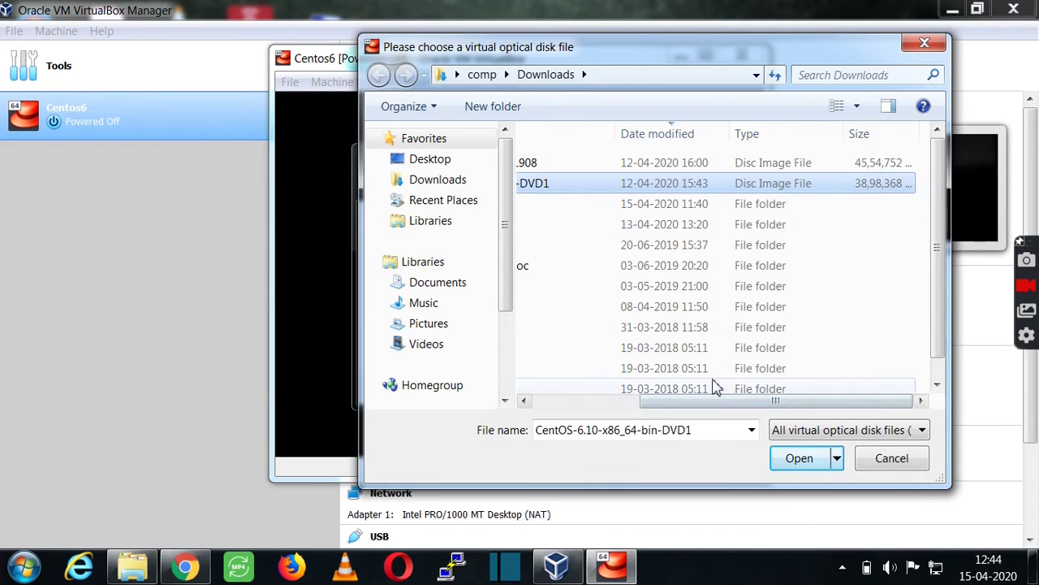
{"action": "left_click", "coordinate": [588, 402]}
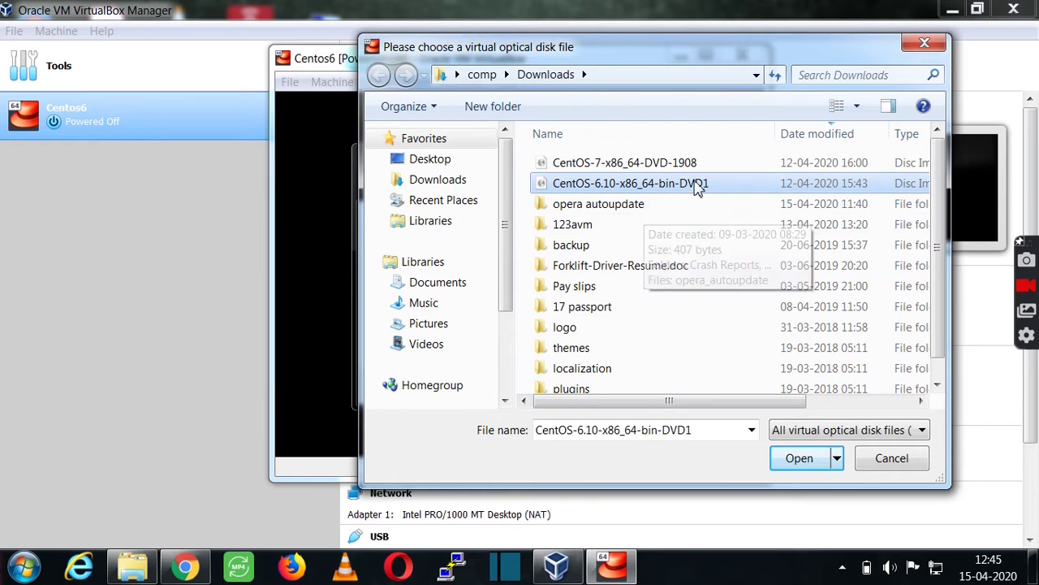
{"action": "left_click", "coordinate": [796, 460]}
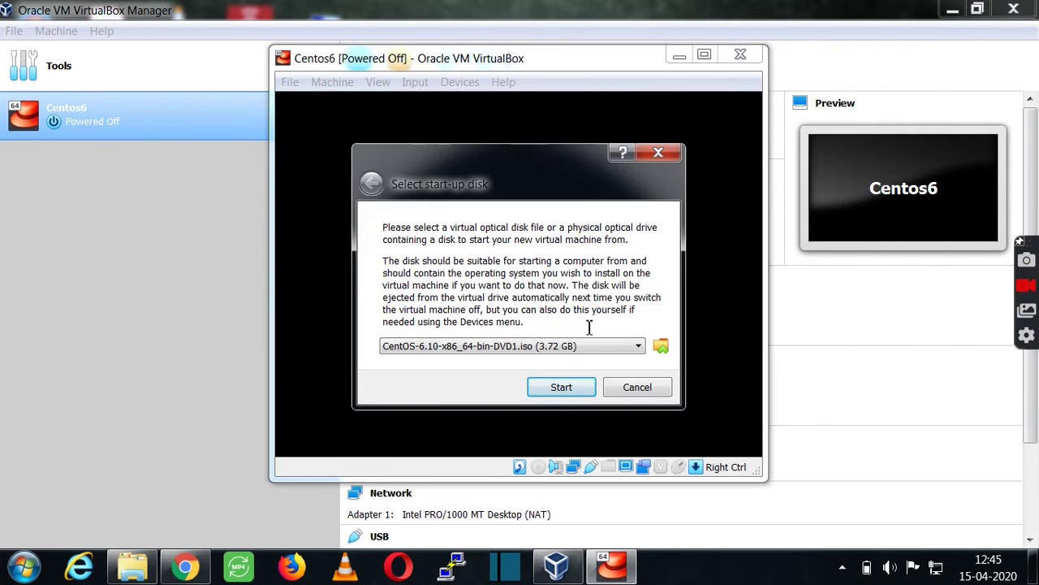
{"action": "left_click", "coordinate": [557, 388]}
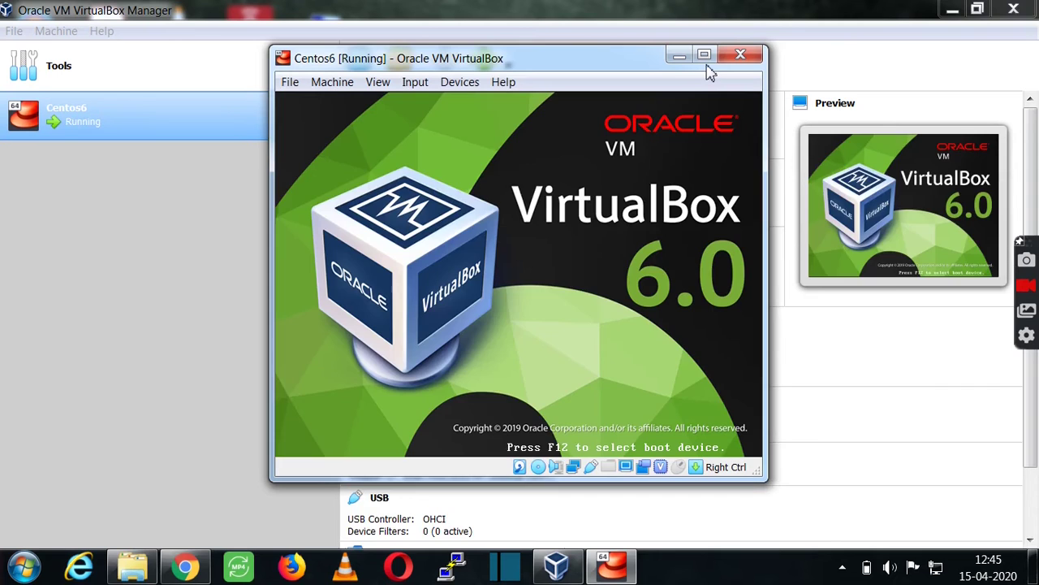
Maximize the VM window and switch it to full-screen mode.
{"action": "left_click", "coordinate": [704, 54]}
{"action": "left_click", "coordinate": [102, 31]}
{"action": "left_click", "coordinate": [106, 51]}
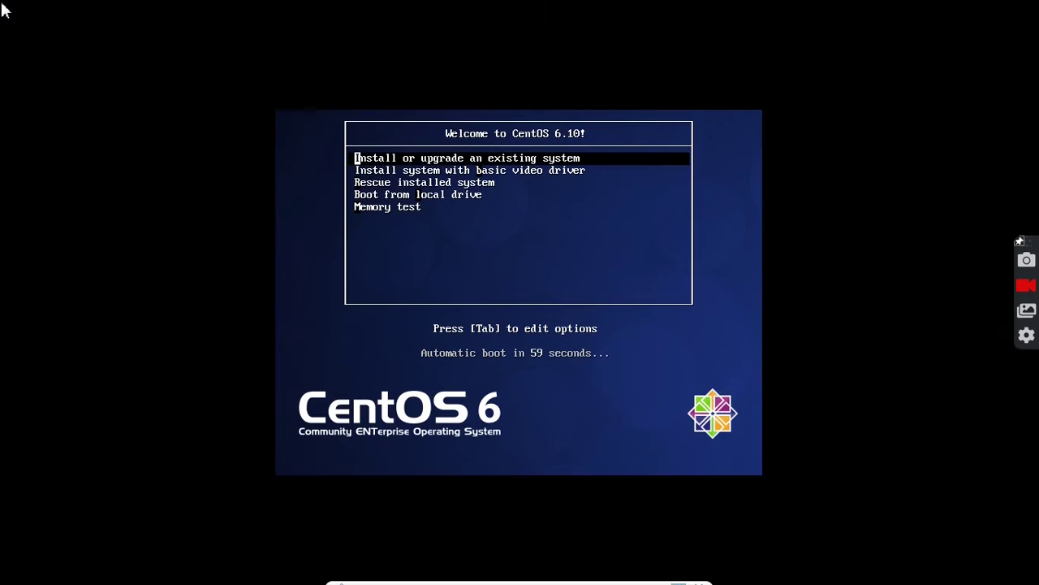
Boot 'Install or upgrade an existing system' and skip the media test.
{"action": "key", "text": "Down"}
{"action": "key", "text": "Up"}
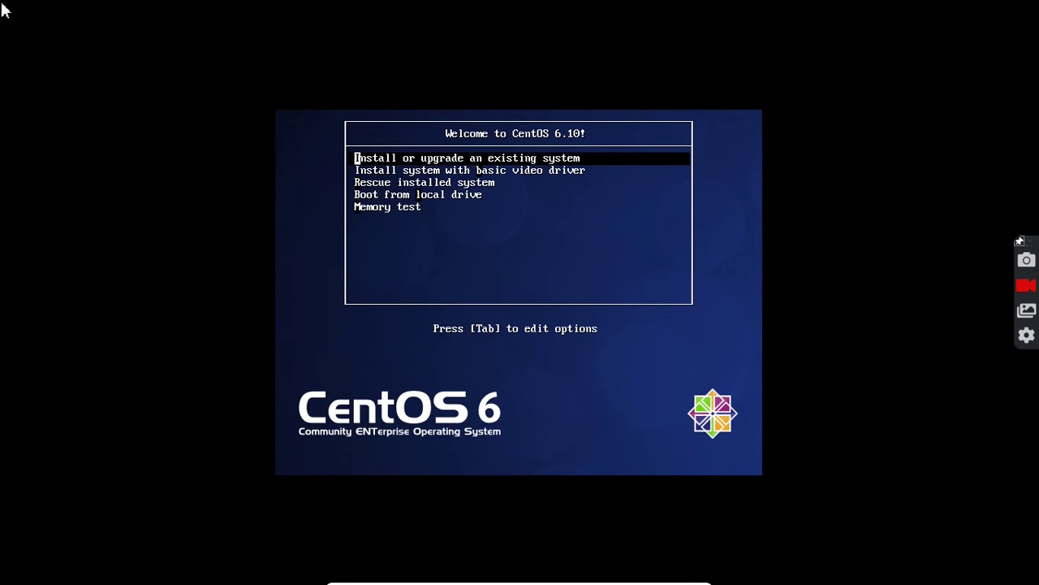
{"action": "key", "text": "Down"}
{"action": "key", "text": "Down"}
{"action": "key", "text": "Up"}
{"action": "key", "text": "Up"}
{"action": "key", "text": "Return"}
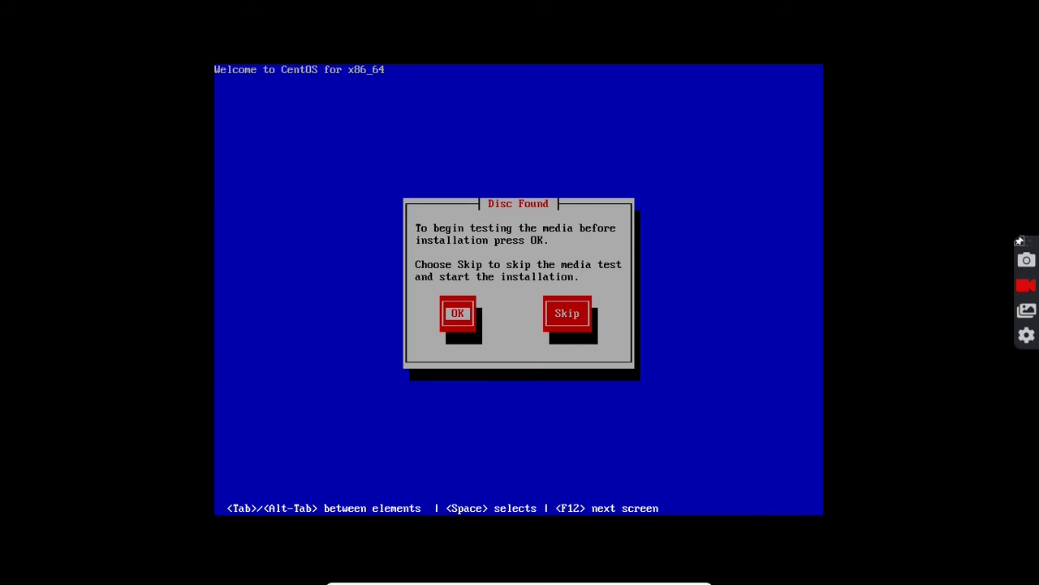
{"action": "key", "text": "Tab"}
{"action": "key", "text": "Return"}
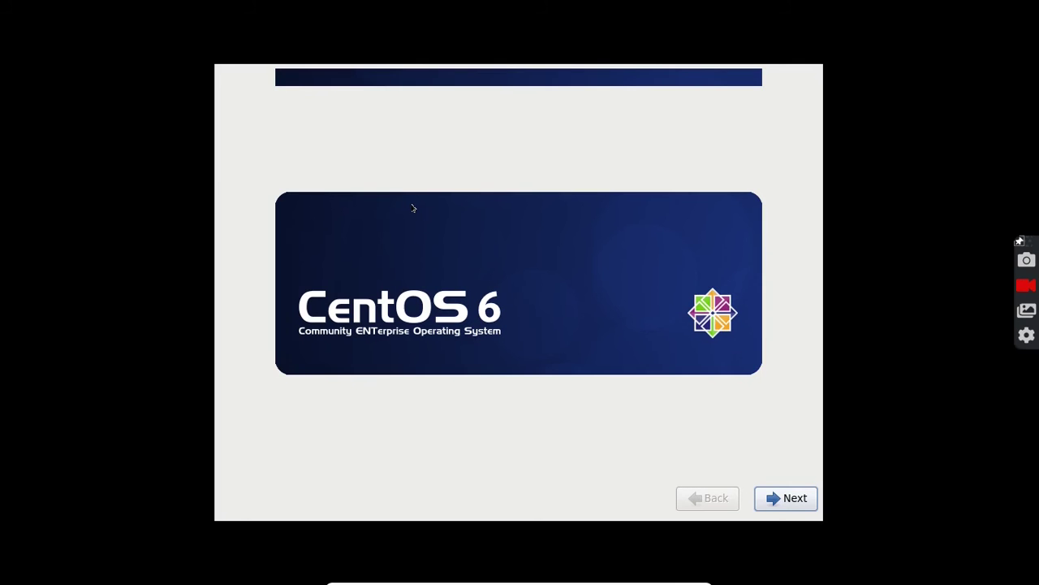
Accept English as the install language and the U.S. English keyboard.
{"action": "left_click", "coordinate": [793, 498]}
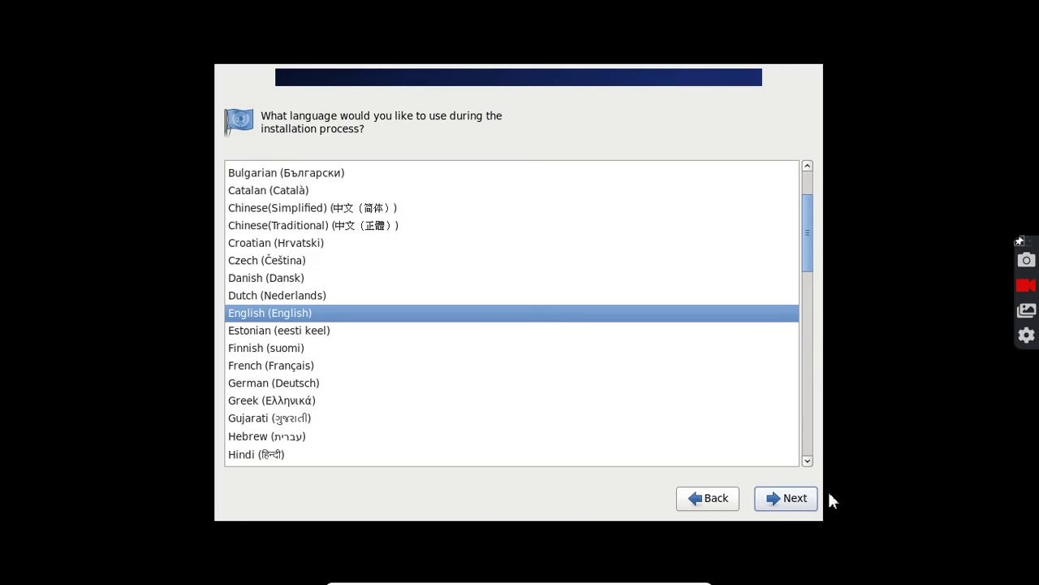
{"action": "left_click", "coordinate": [784, 501]}
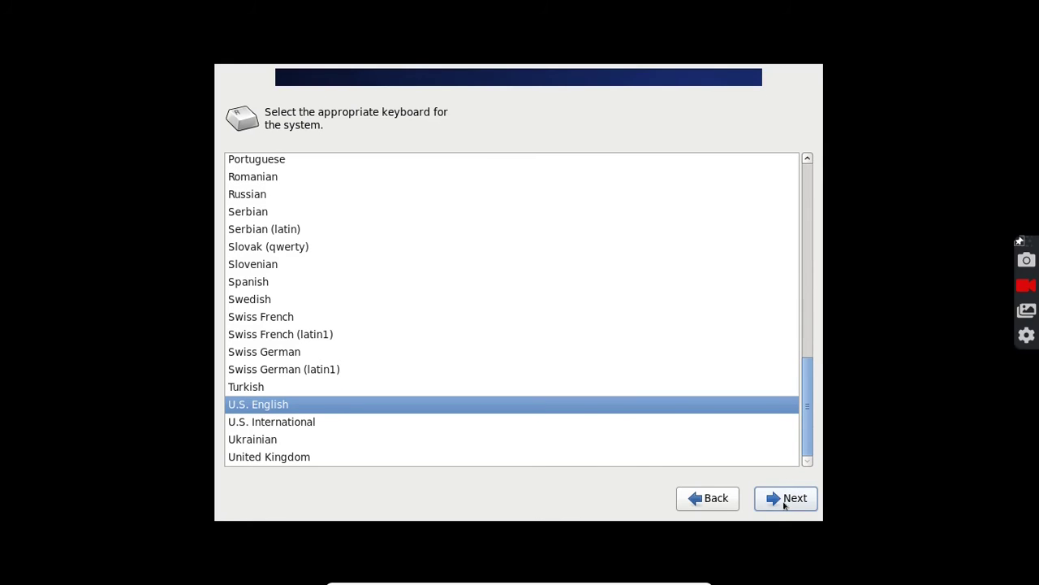
{"action": "left_click", "coordinate": [784, 501]}
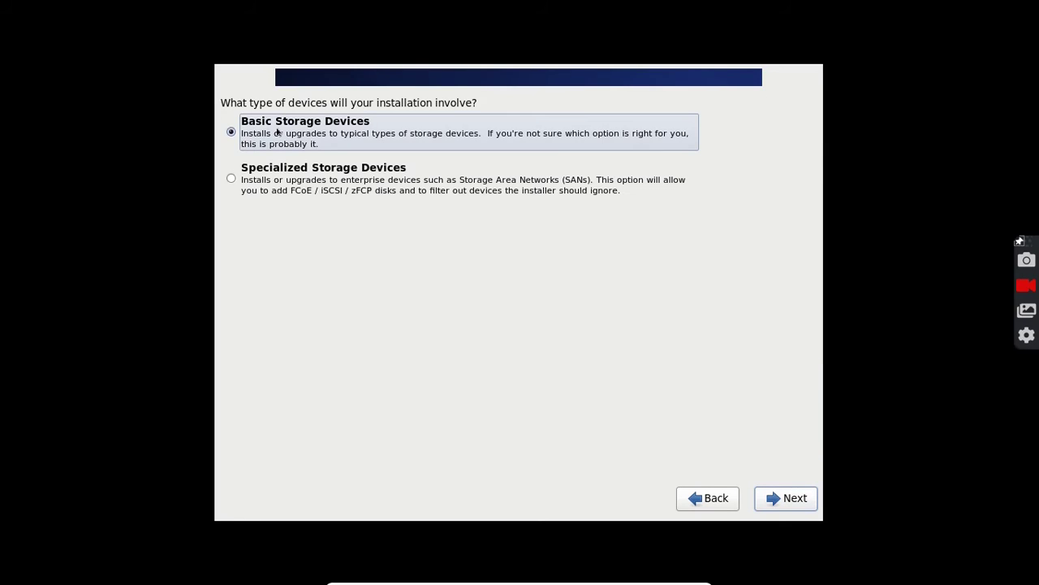
Choose Basic Storage Devices, discard the disk's data, and enter hostname Centos6.
{"action": "left_click", "coordinate": [773, 498]}
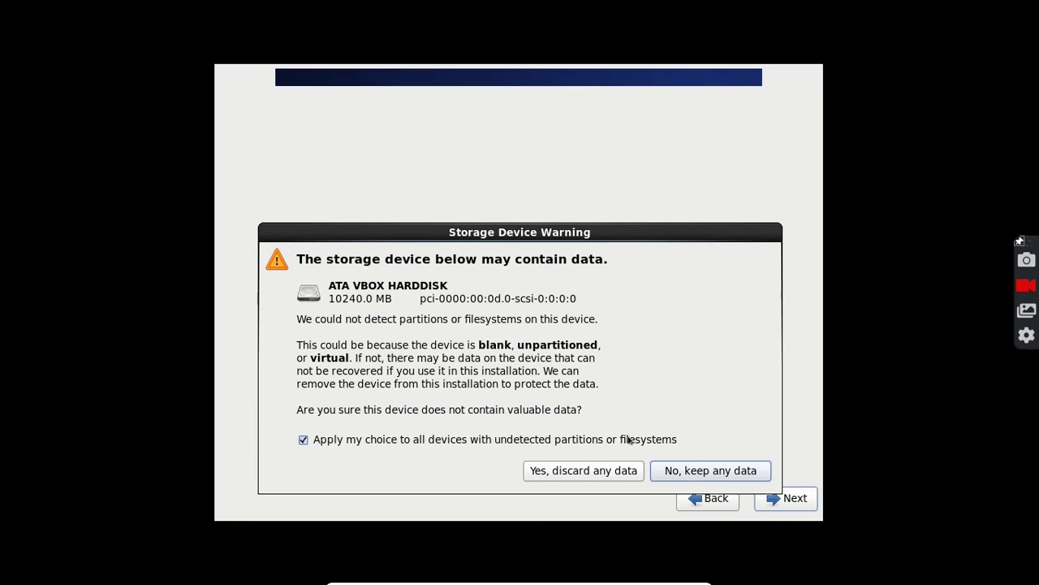
{"action": "left_click", "coordinate": [608, 471]}
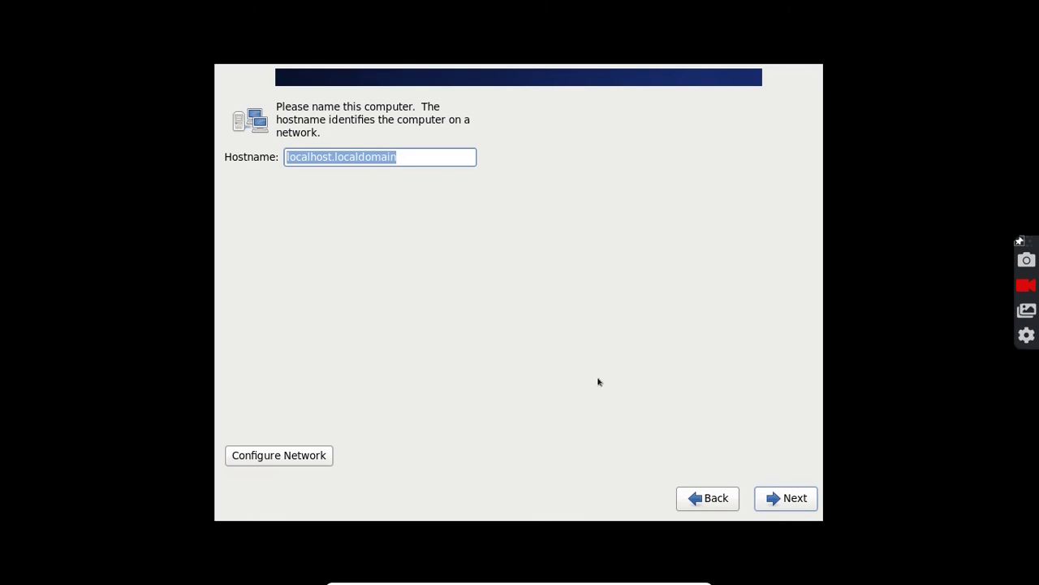
{"action": "key", "text": "BackSpace"}
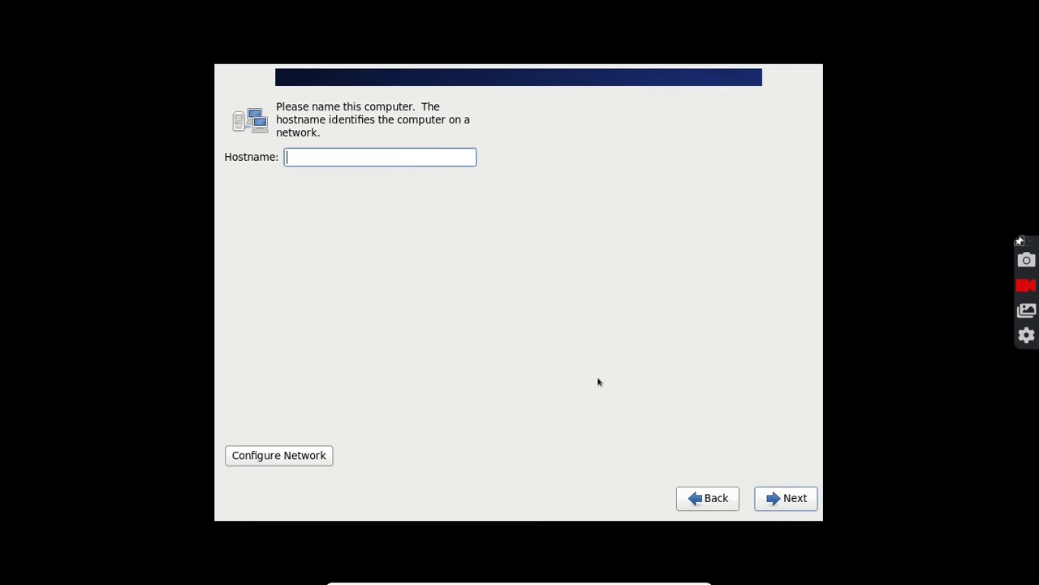
{"action": "type", "text": "Centos6"}
Give System eth0 a manual IPv4 address 192.168.56.2 with netmask 24.
{"action": "left_click", "coordinate": [304, 457]}
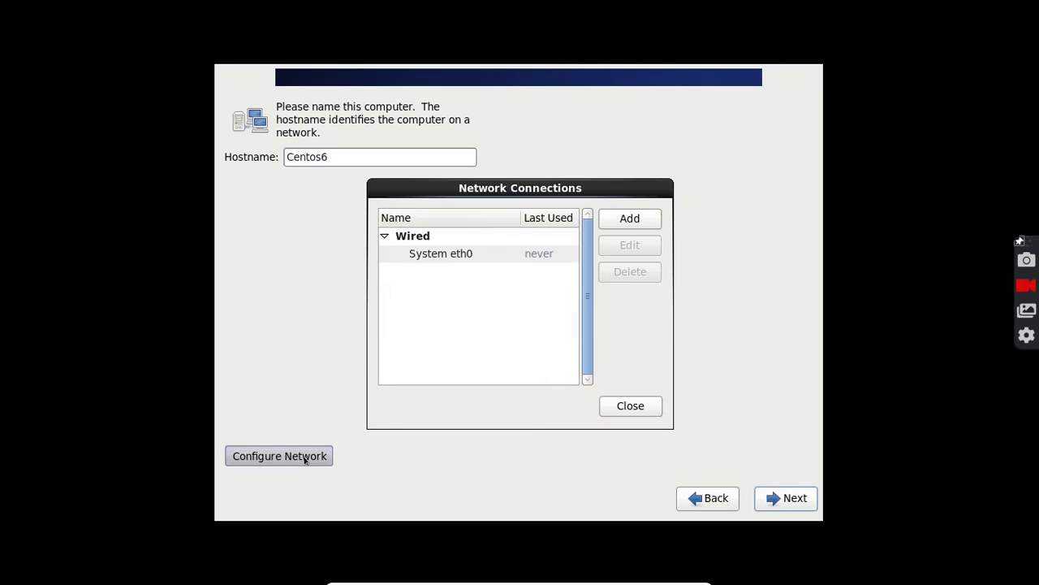
{"action": "left_click", "coordinate": [477, 253]}
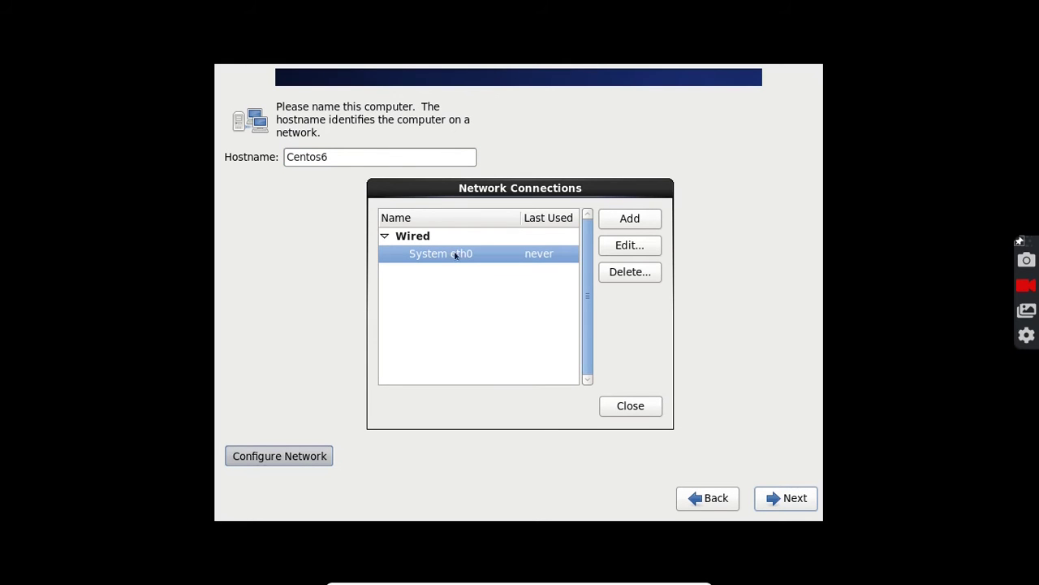
{"action": "left_click", "coordinate": [620, 245]}
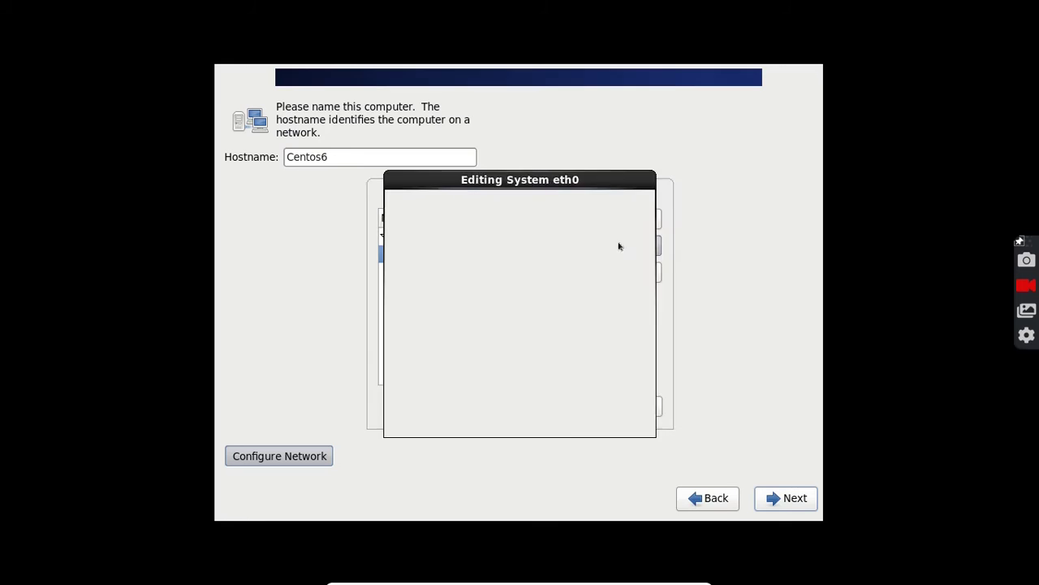
{"action": "left_click", "coordinate": [584, 194]}
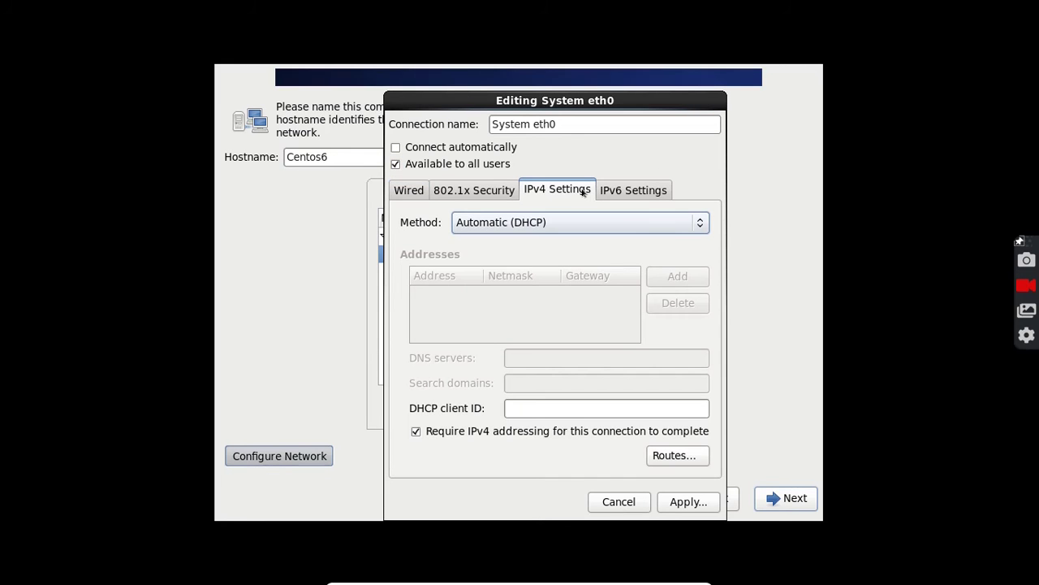
{"action": "left_click", "coordinate": [588, 224]}
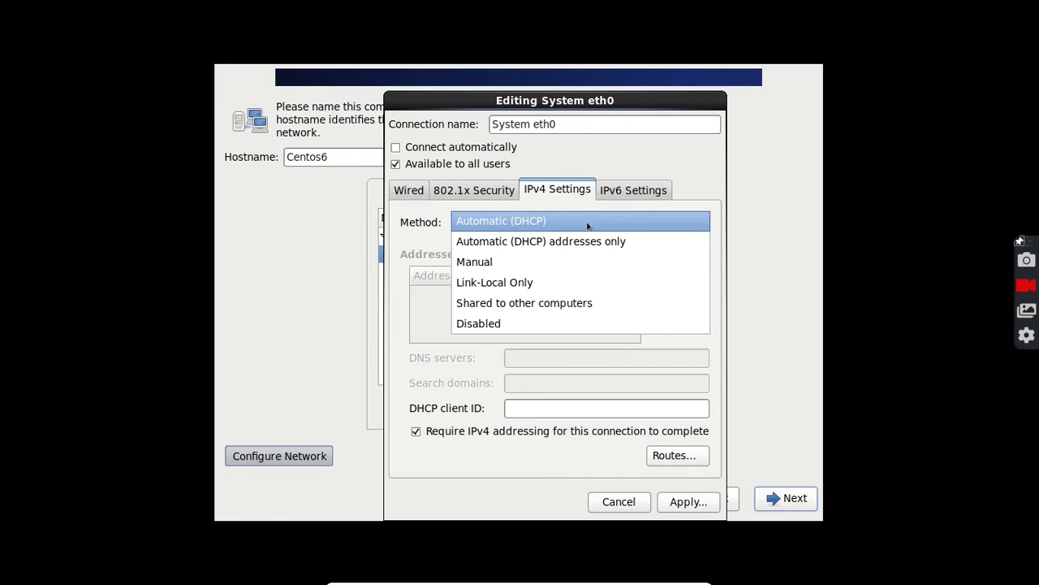
{"action": "left_click", "coordinate": [520, 262]}
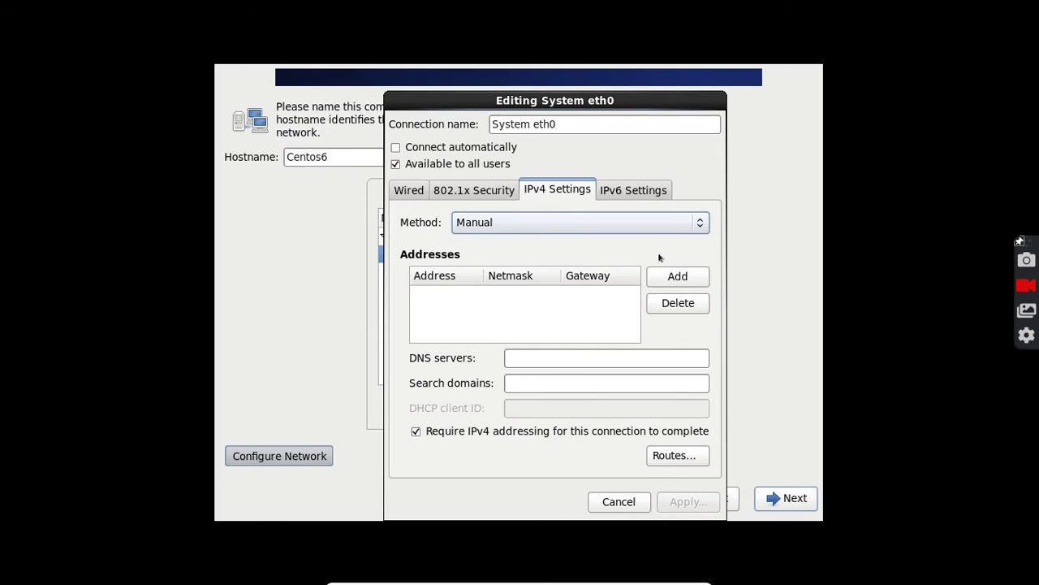
{"action": "left_click", "coordinate": [672, 276]}
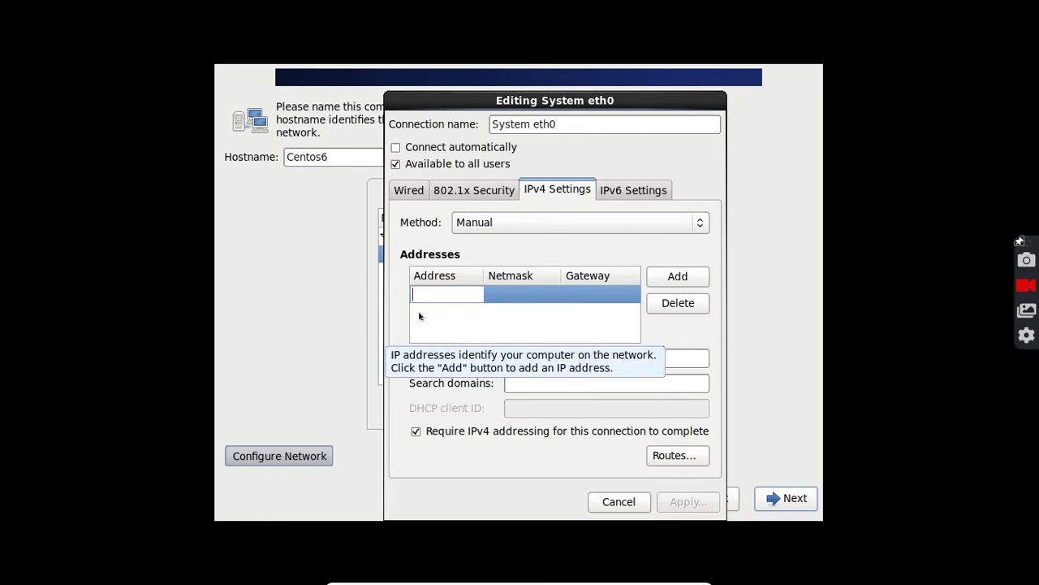
{"action": "type", "text": "192.1"}
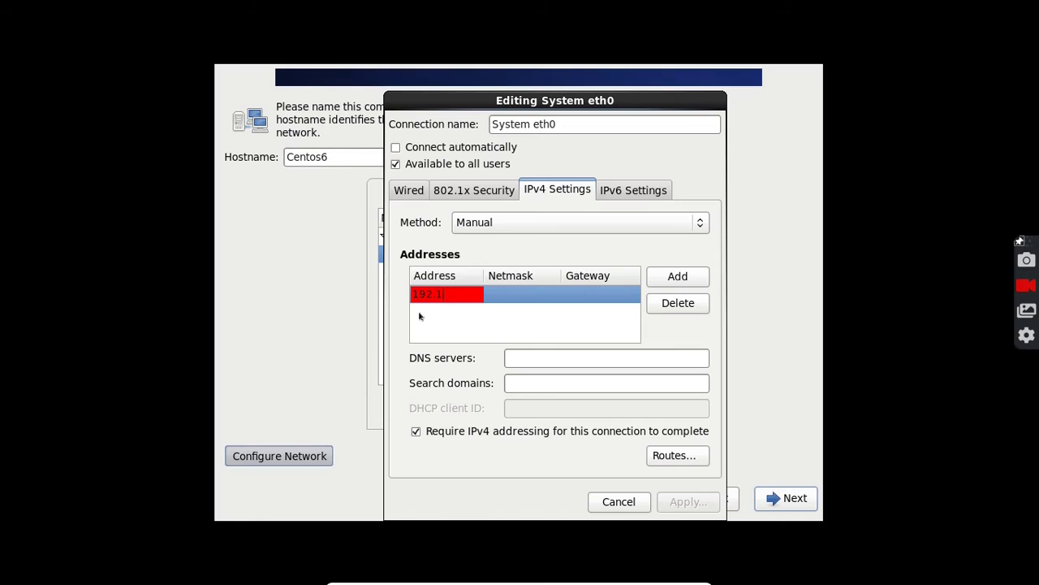
{"action": "type", "text": "68.56.2"}
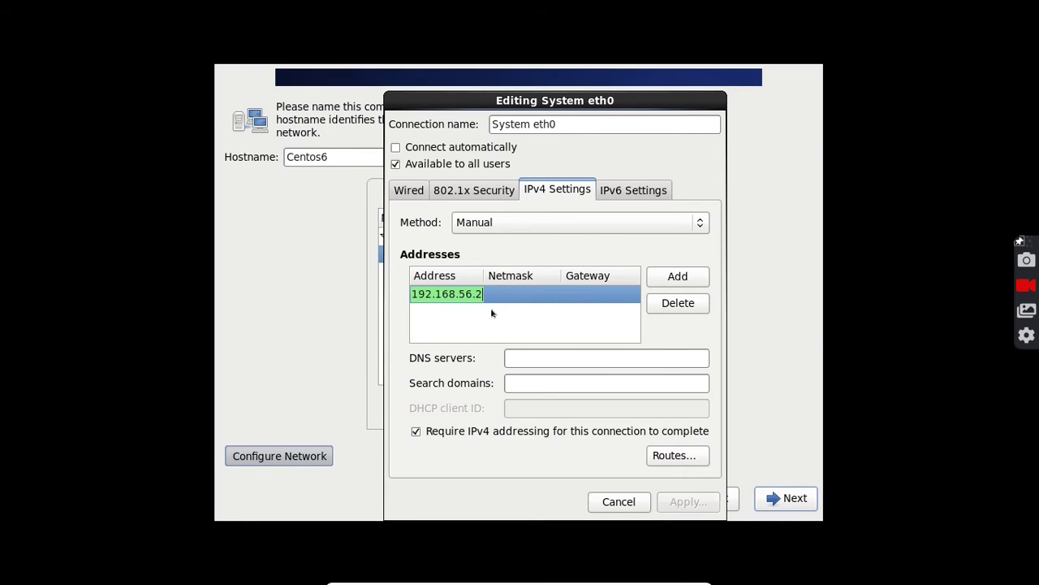
{"action": "key", "text": "Tab"}
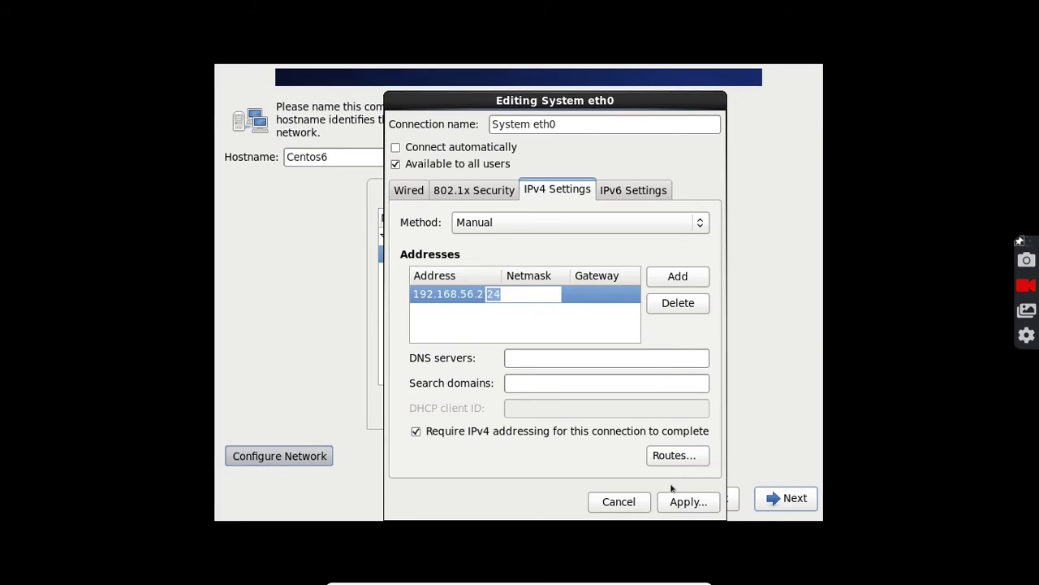
{"action": "left_click", "coordinate": [687, 501]}
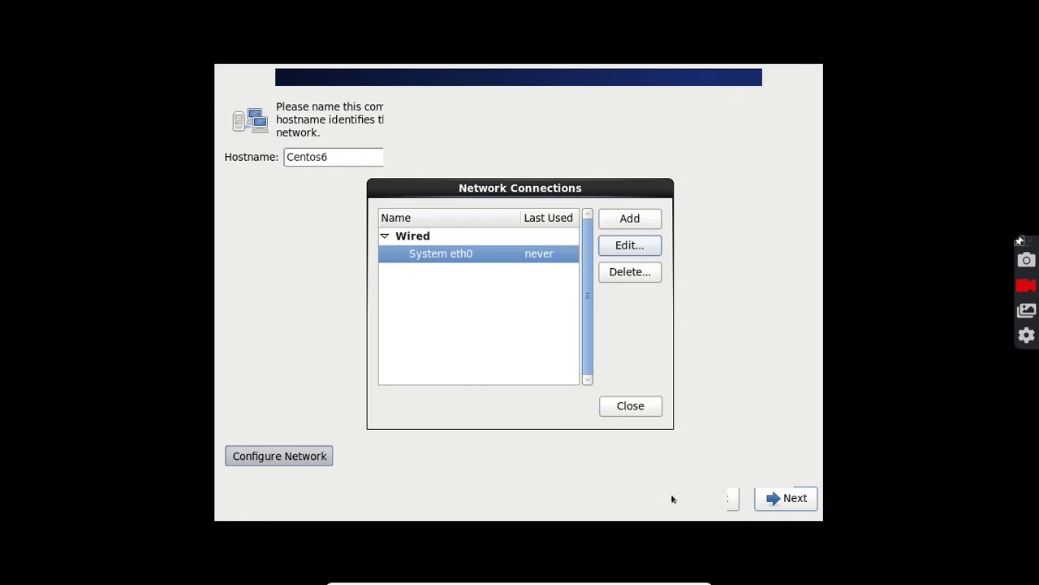
{"action": "left_click", "coordinate": [627, 404]}
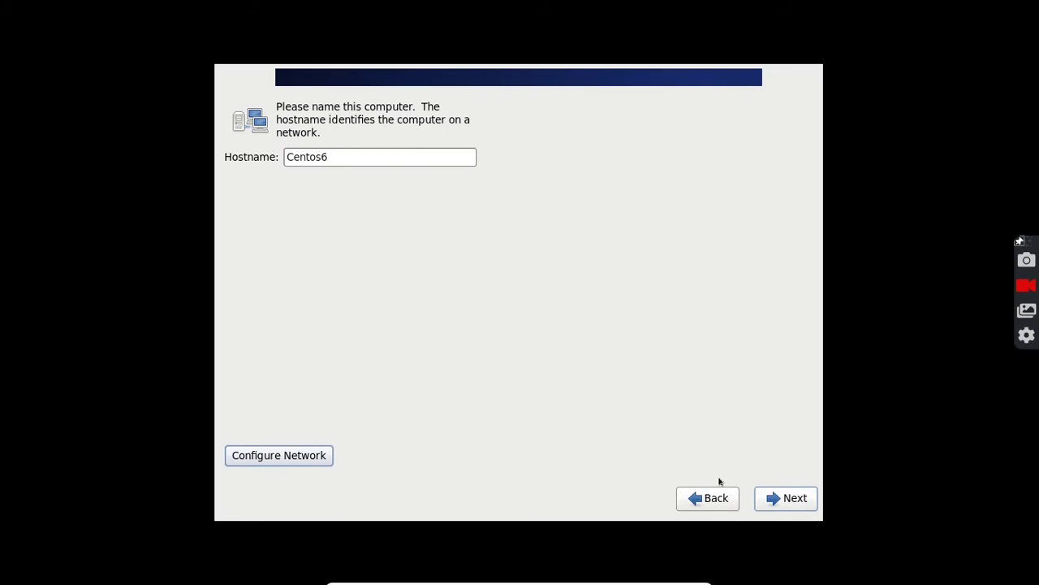
{"action": "left_click", "coordinate": [778, 497]}
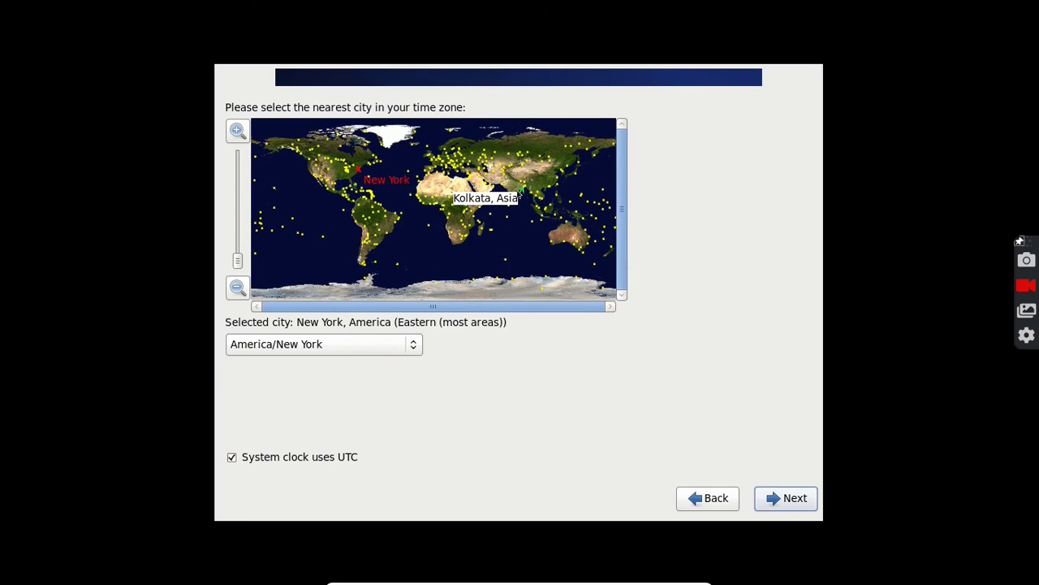
Set the time zone to Asia/Kolkata, then enter and confirm the root password.
{"action": "left_click", "coordinate": [518, 189]}
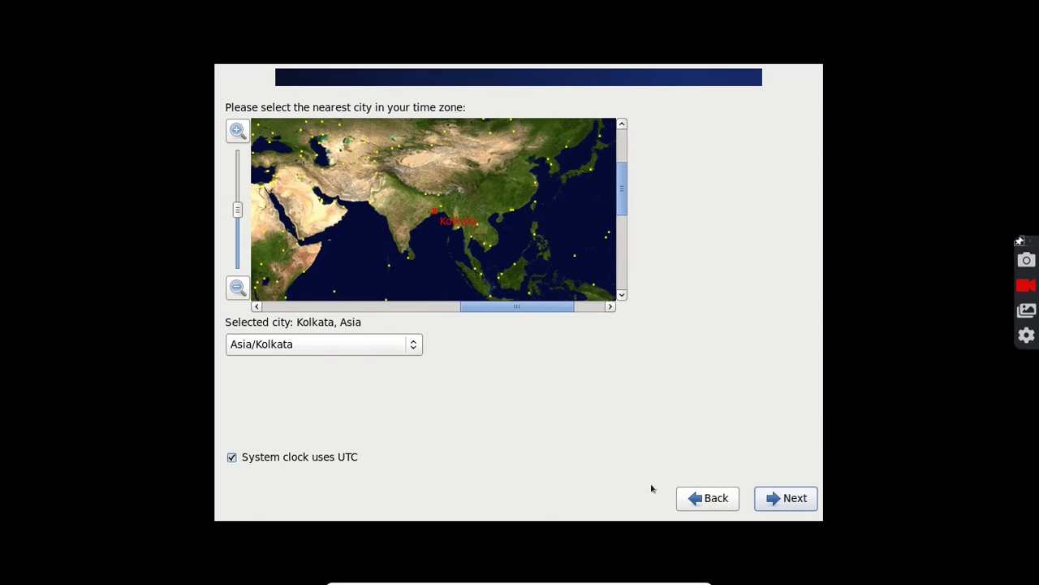
{"action": "left_click", "coordinate": [796, 489]}
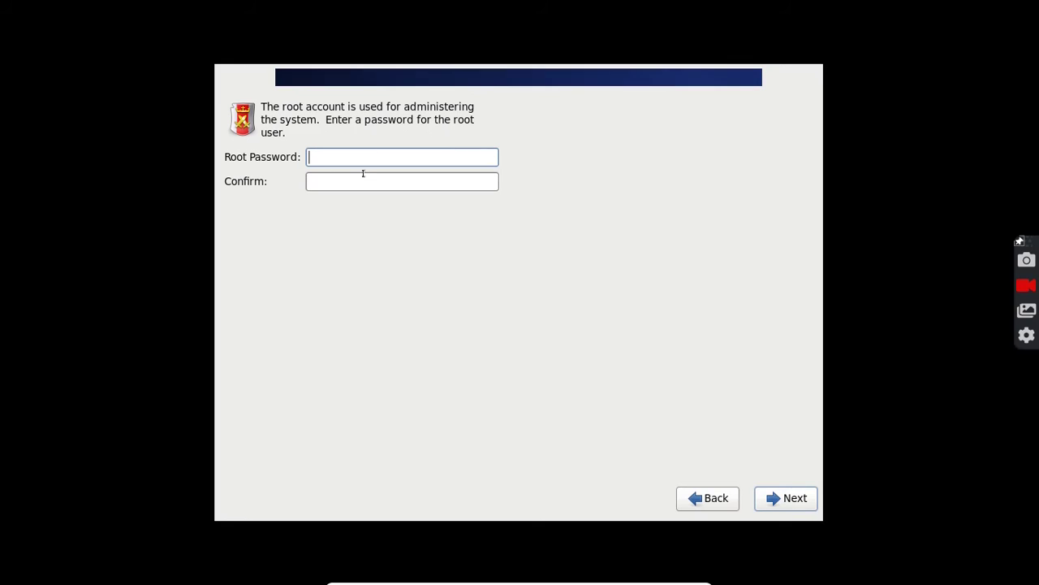
{"action": "type", "text": "redhat1234"}
{"action": "key", "text": "Tab"}
{"action": "type", "text": "redhat1"}
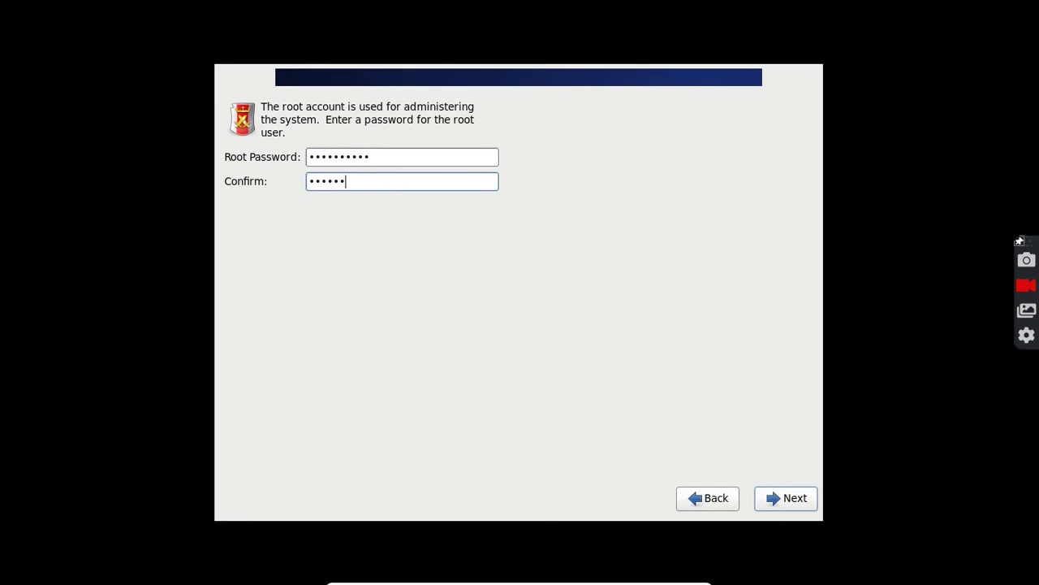
{"action": "type", "text": "234"}
{"action": "left_click", "coordinate": [771, 489]}
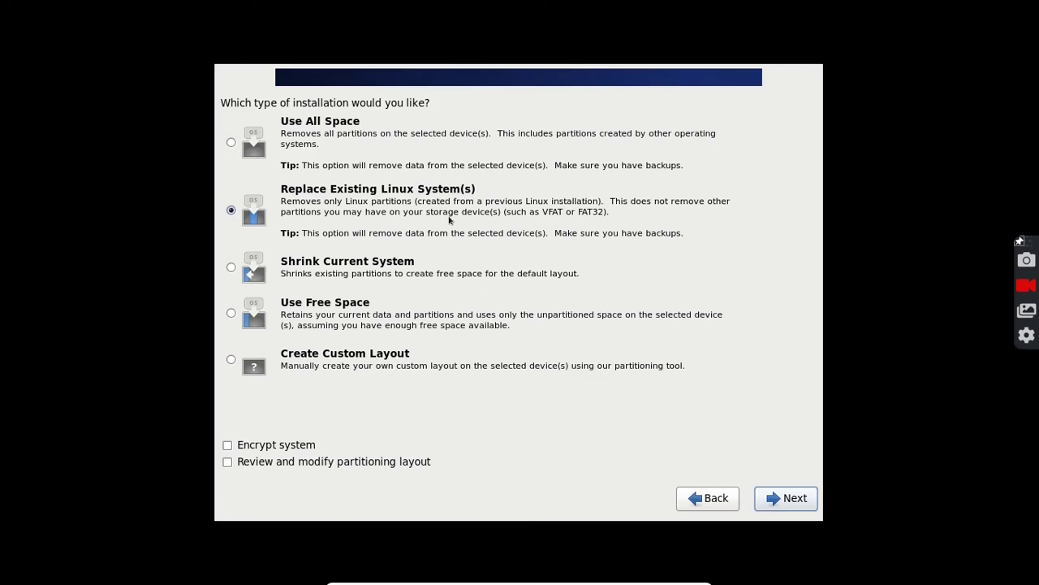
Replace the existing Linux system, write partitions to disk, and install Basic Server.
{"action": "left_click", "coordinate": [309, 195]}
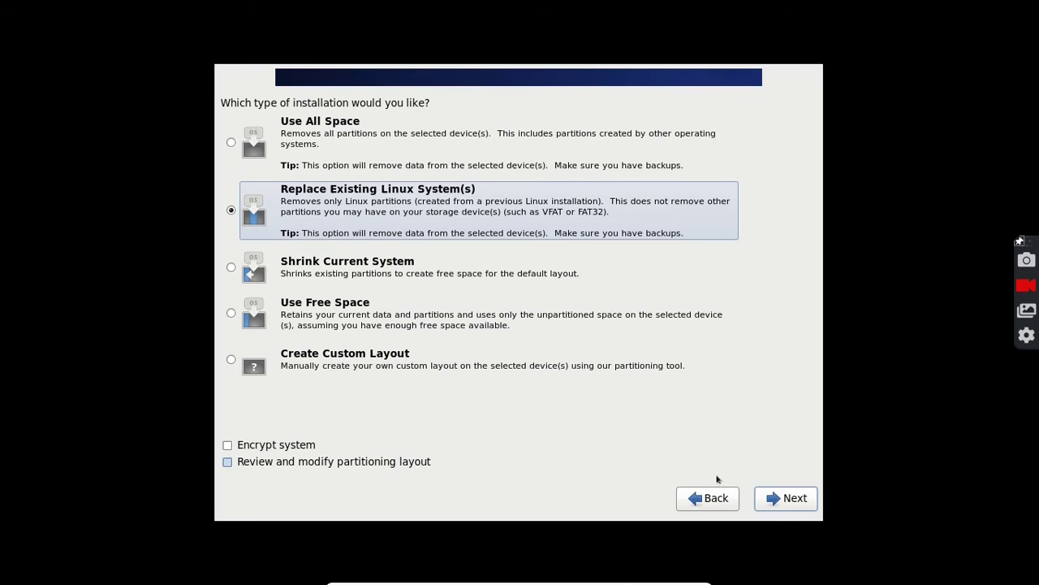
{"action": "left_click", "coordinate": [774, 503]}
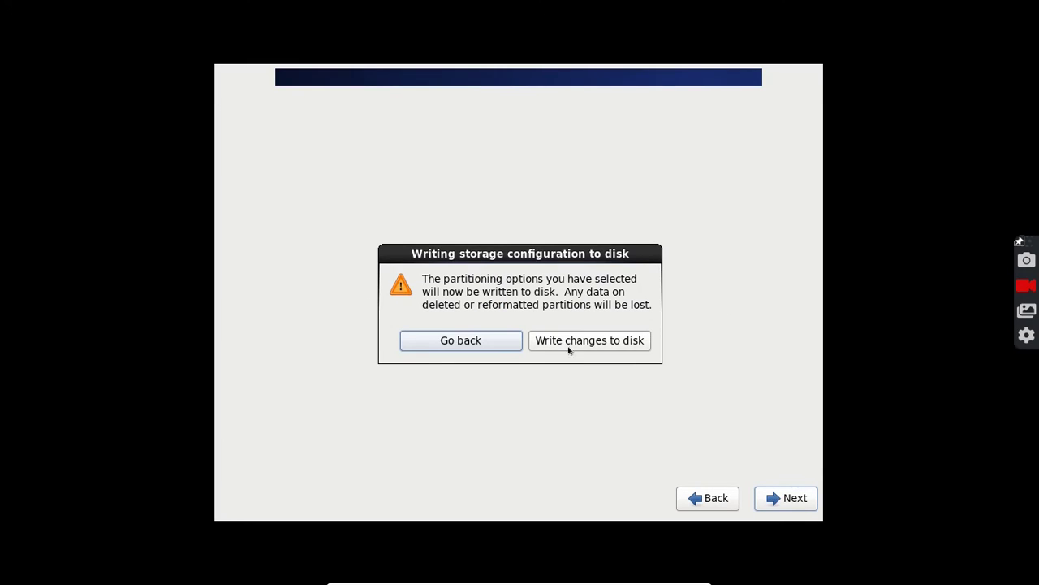
{"action": "left_click", "coordinate": [570, 348]}
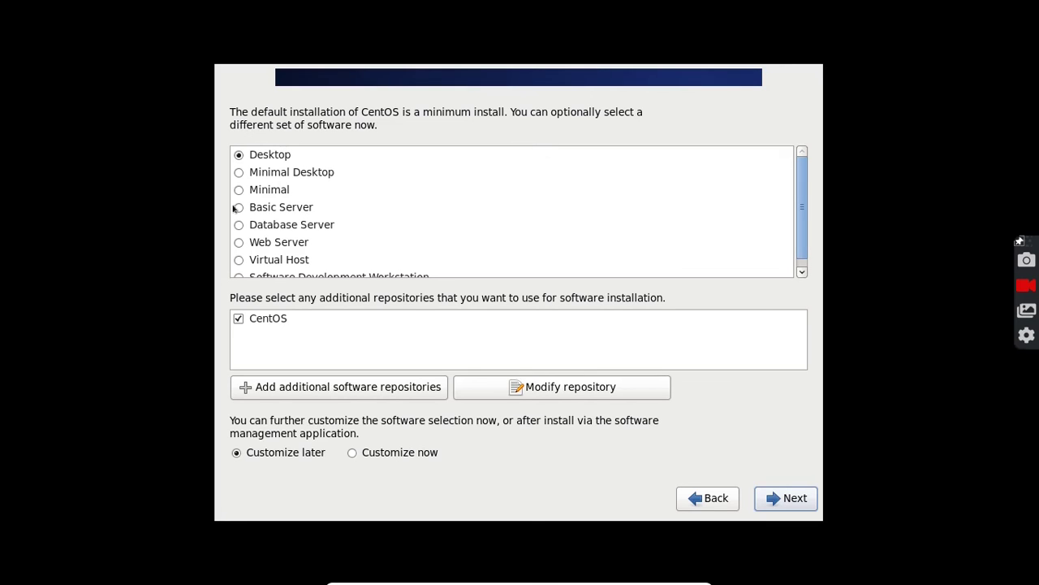
{"action": "left_click", "coordinate": [236, 208]}
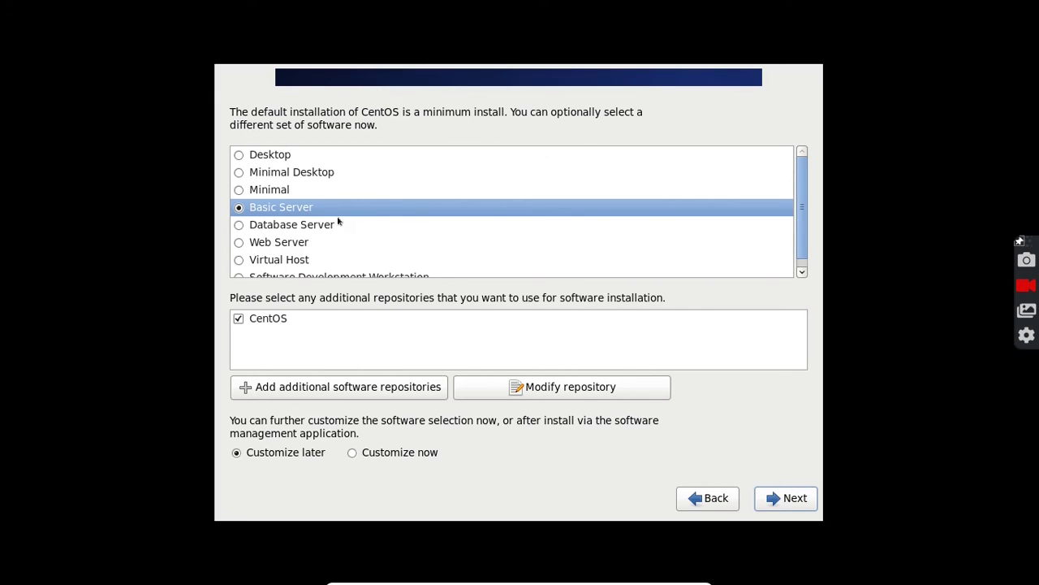
{"action": "left_click", "coordinate": [786, 495]}
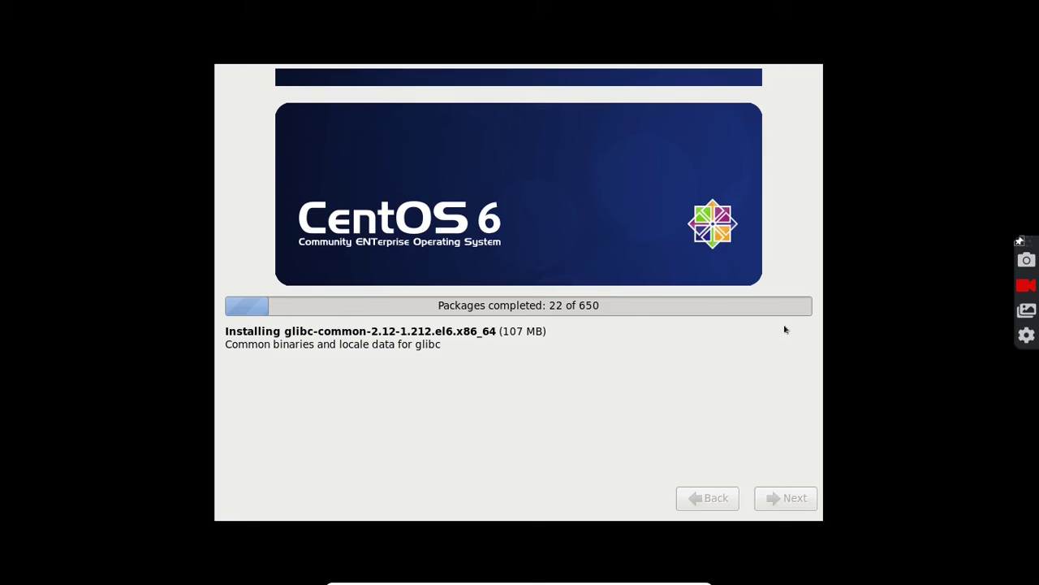
Wait for the 650 packages to install, then reboot from the Congratulations page.
{"action": "left_click", "coordinate": [1024, 287]}
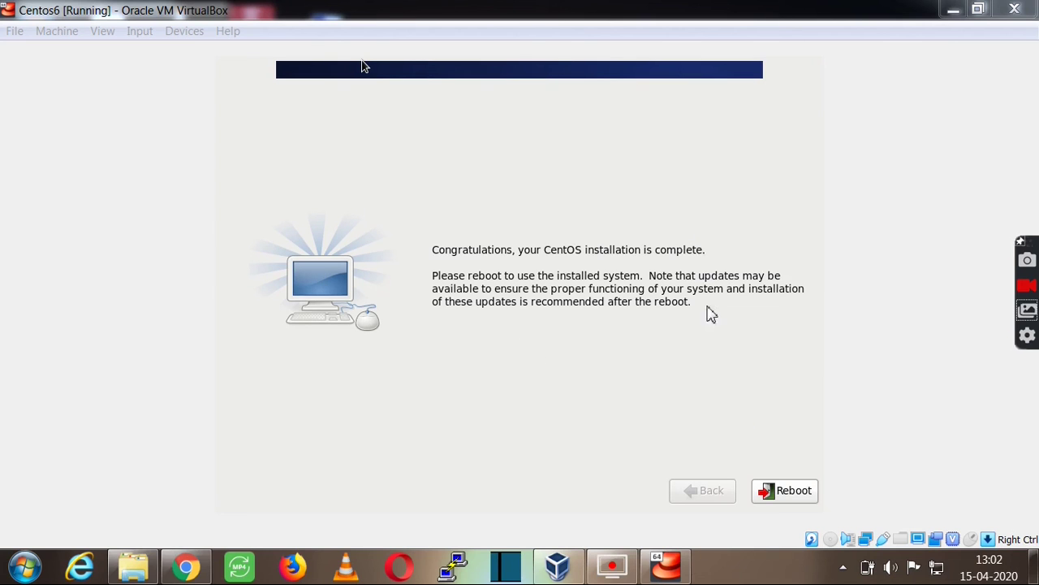
{"action": "left_click", "coordinate": [797, 492]}
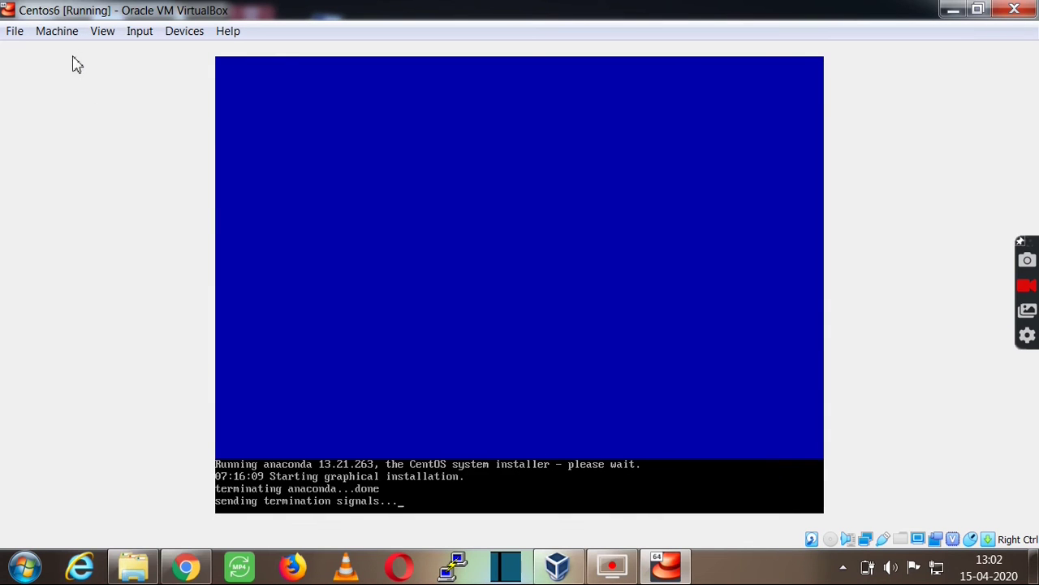
Review the Centos6 VM's System boot order without changes, then interrupt the countdown to show GRUB.
{"action": "key", "text": "alt+m"}
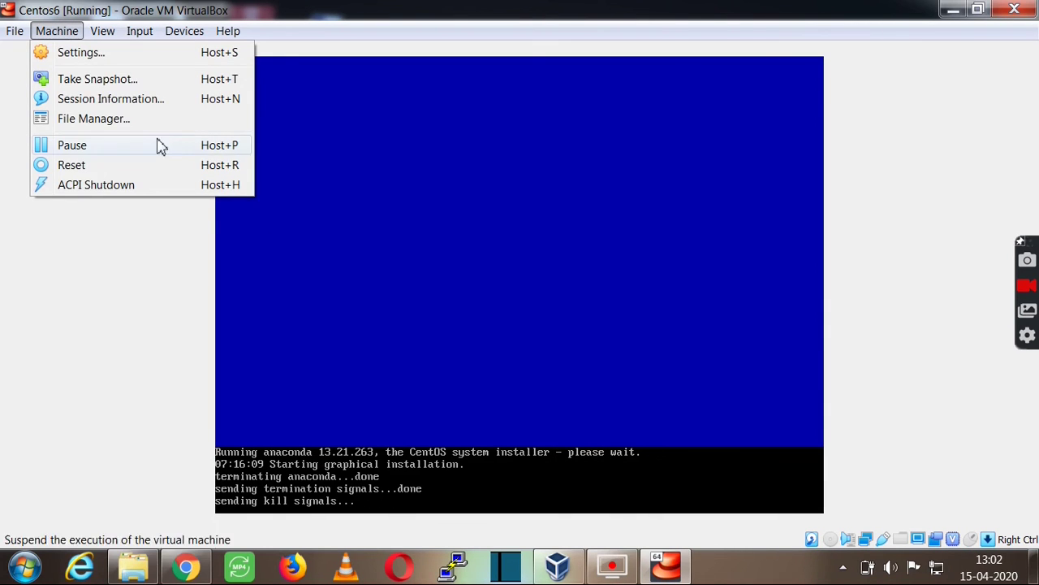
{"action": "left_click", "coordinate": [89, 53]}
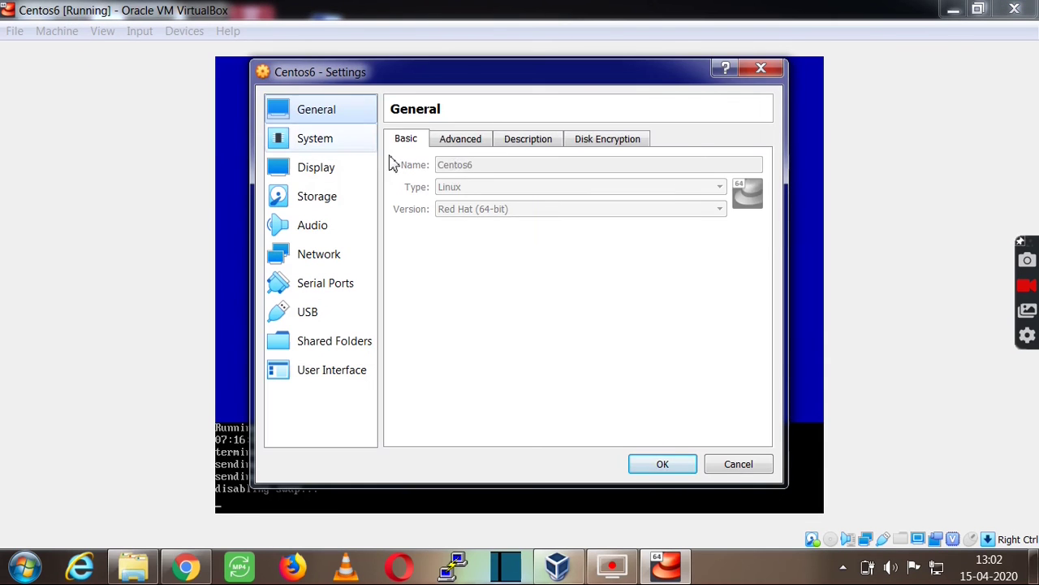
{"action": "left_click", "coordinate": [280, 140]}
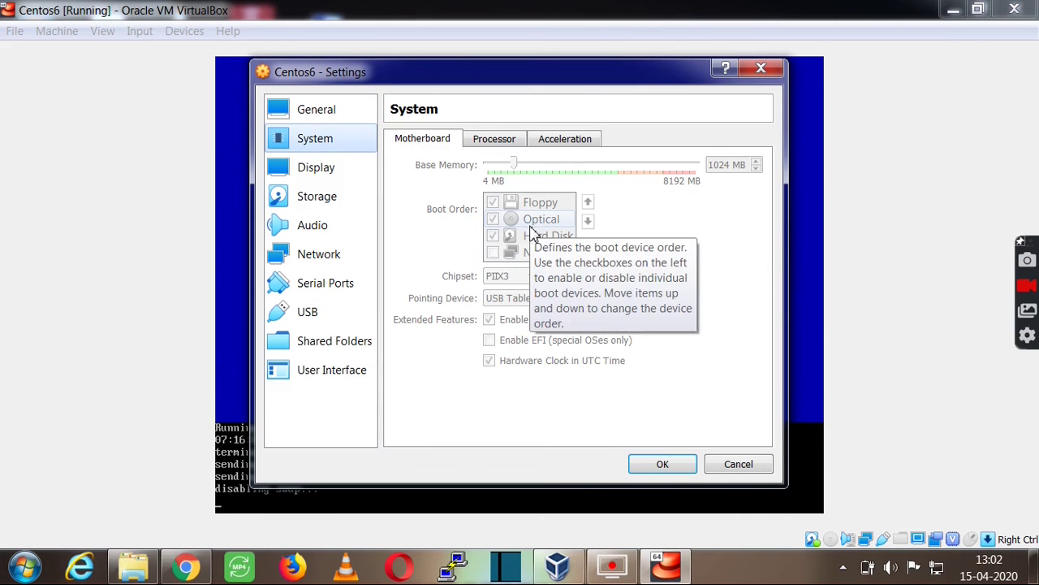
{"action": "left_click", "coordinate": [773, 70]}
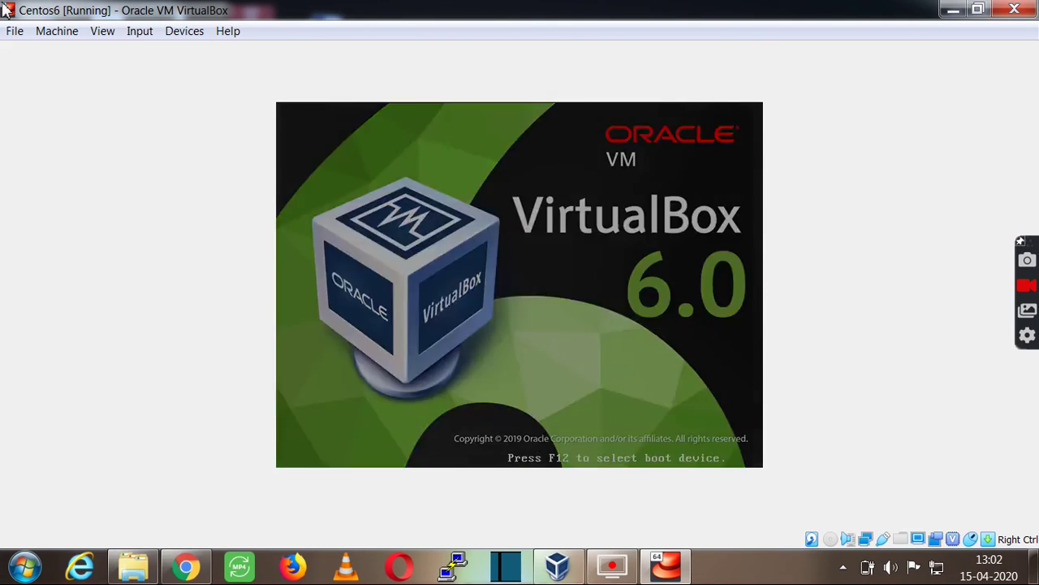
{"action": "key", "text": "Return"}
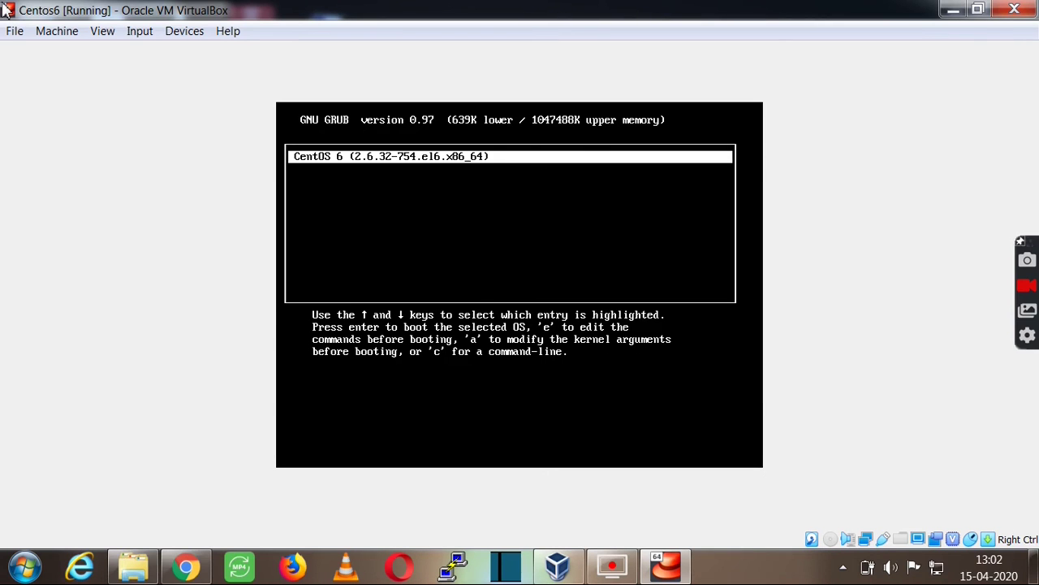
Boot the CentOS 6 (2.6.32-754.el6.x86_64) GRUB entry and wait for the text login prompt.
{"action": "key", "text": "Return"}
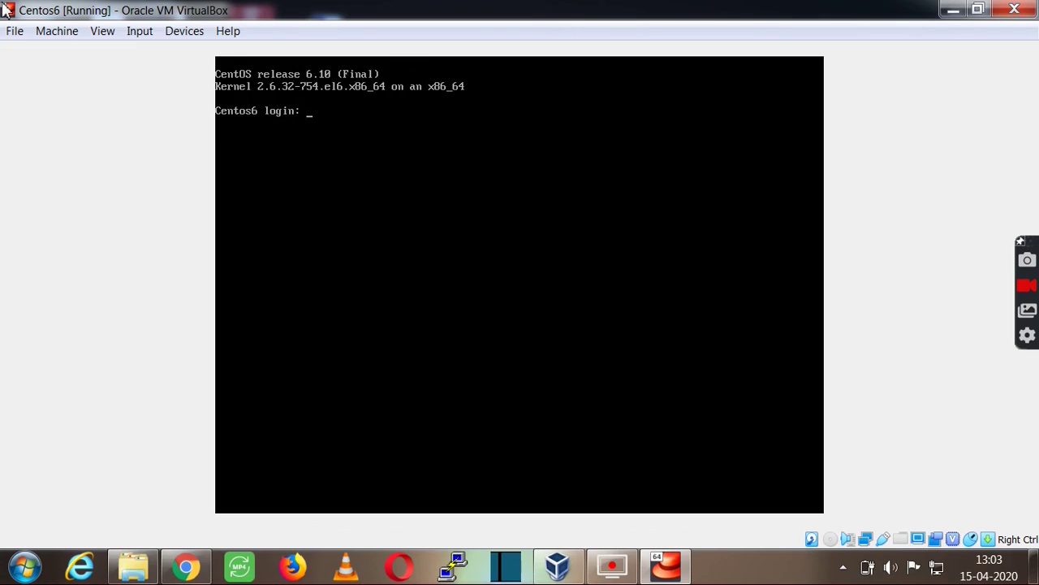
Log in to the console as root with the account password.
{"action": "type", "text": "root"}
{"action": "key", "text": "Return"}
{"action": "key", "text": "Return"}
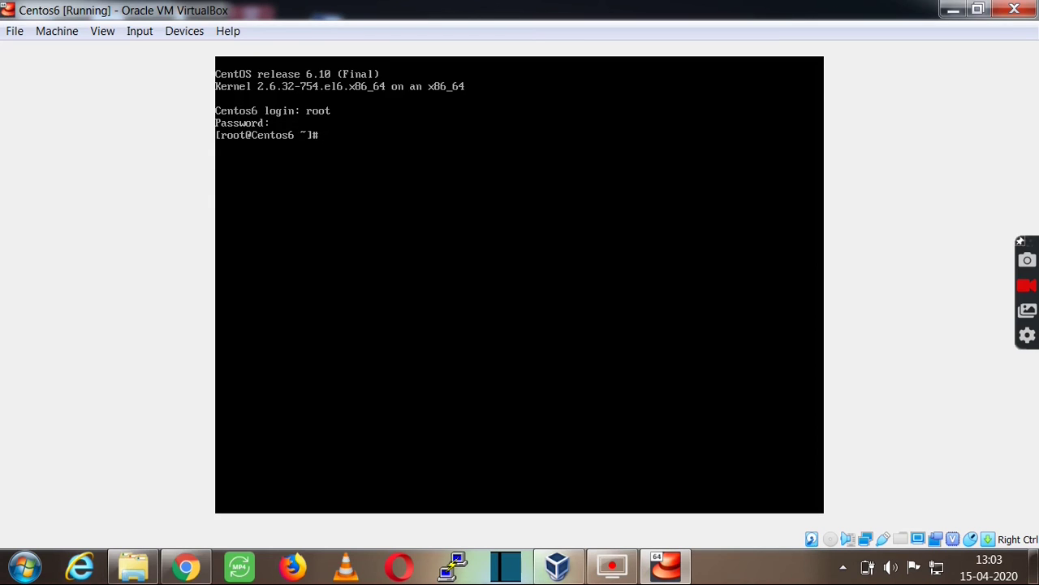
{"action": "key", "text": "Return"}
{"action": "key", "text": "Return"}
{"action": "key", "text": "Return"}
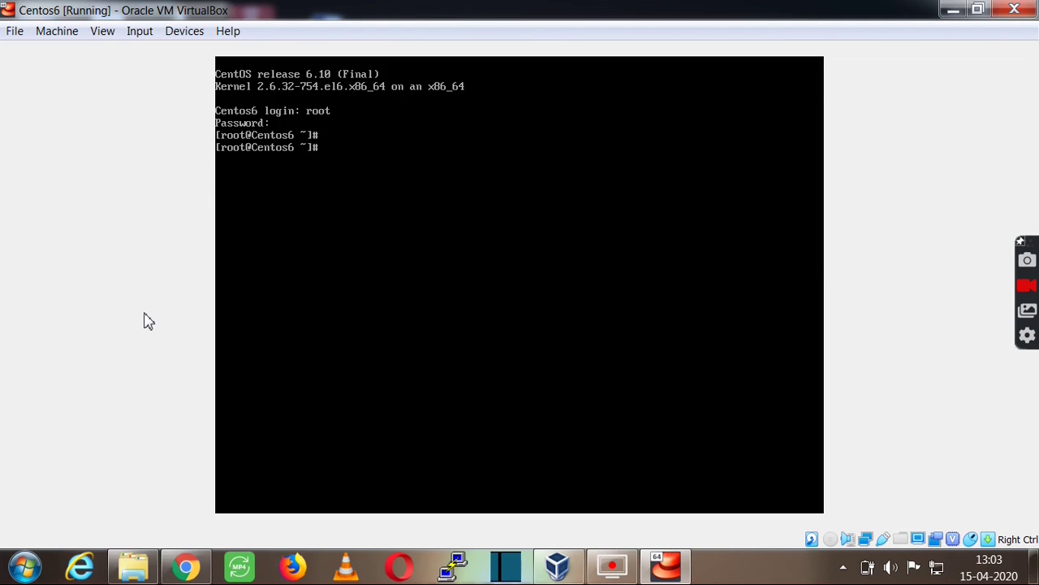
Run df -h to show the filesystem disk usage table.
{"action": "type", "text": "ifc"}
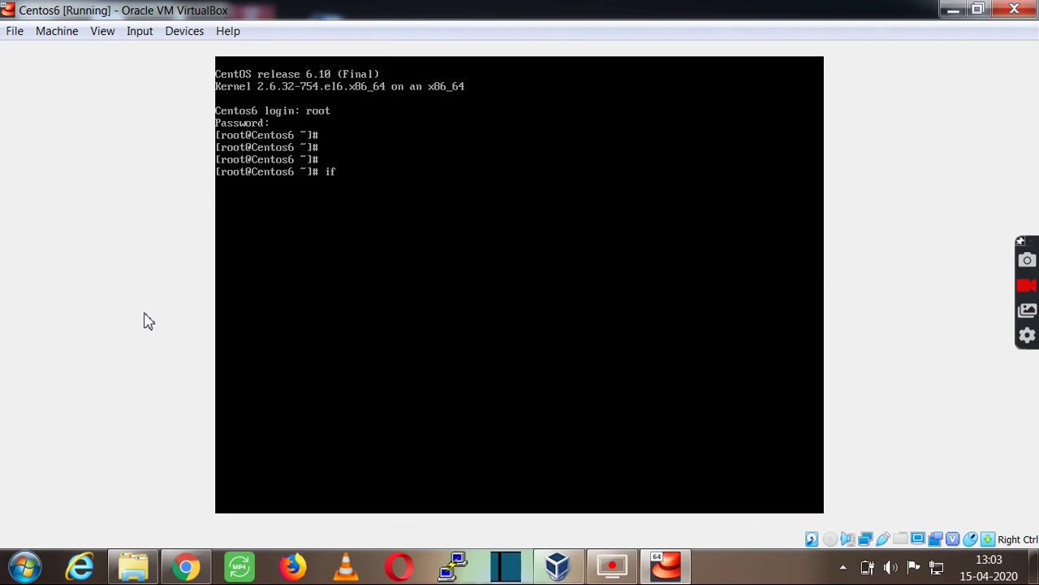
{"action": "key", "text": "BackSpace"}
{"action": "key", "text": "BackSpace"}
{"action": "key", "text": "BackSpace"}
{"action": "type", "text": "df -h"}
{"action": "key", "text": "Return"}
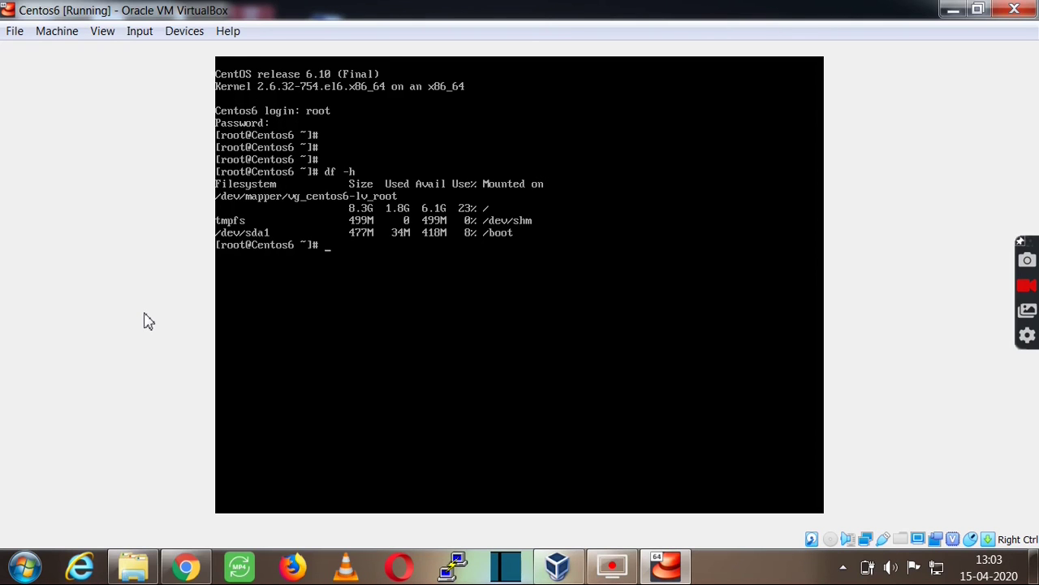
Clear the console and log out of the root shell with exit.
{"action": "type", "text": "clear"}
{"action": "key", "text": "Return"}
{"action": "type", "text": "exit"}
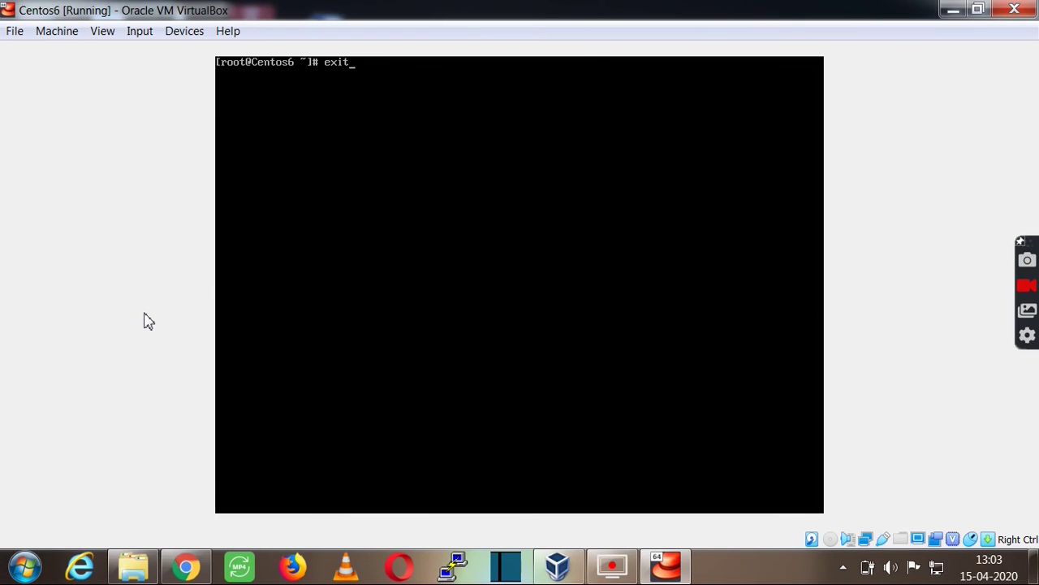
{"action": "key", "text": "BackSpace"}
{"action": "key", "text": "BackSpace"}
{"action": "key", "text": "BackSpace"}
{"action": "key", "text": "BackSpace"}
{"action": "type", "text": "exit"}
{"action": "key", "text": "Return"}
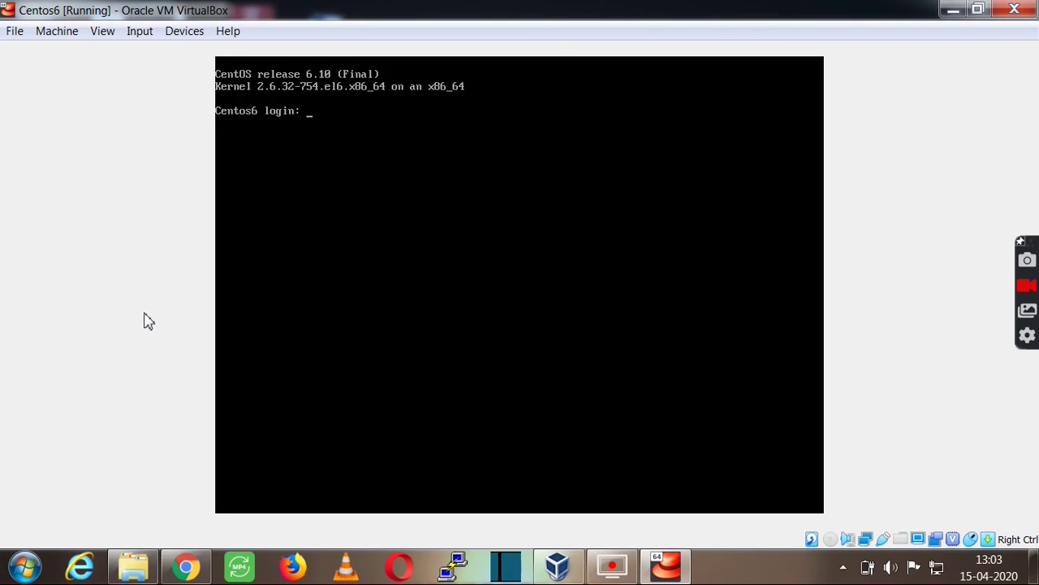